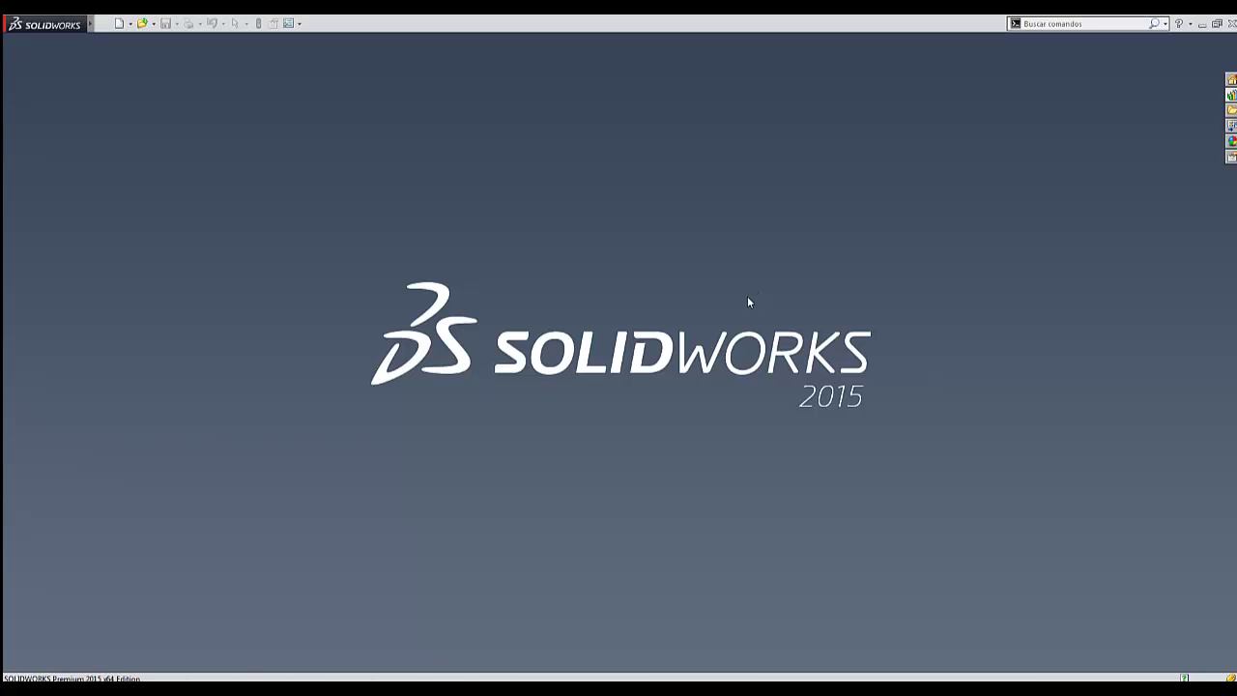
- Open the New SOLIDWORKS Document dialog with Ctrl+N
key(ctrl+n)
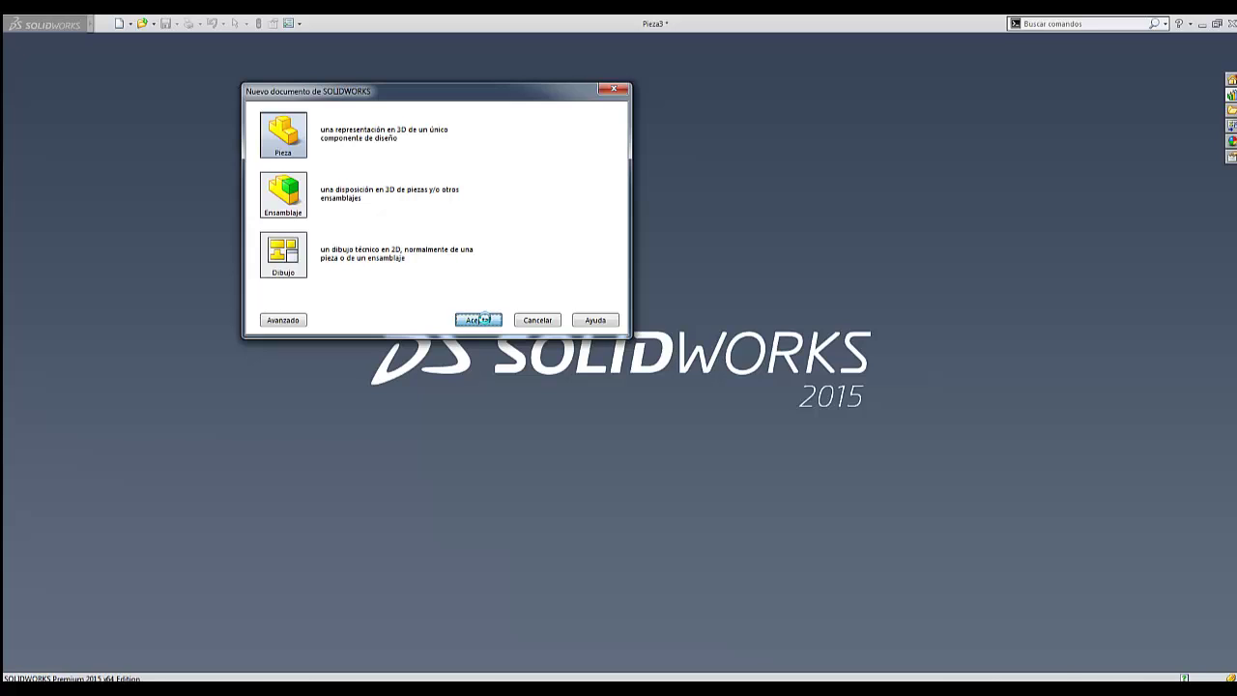
- Create a new part (Pieza) and set its unit system to IPS (inches)
click(484, 319)
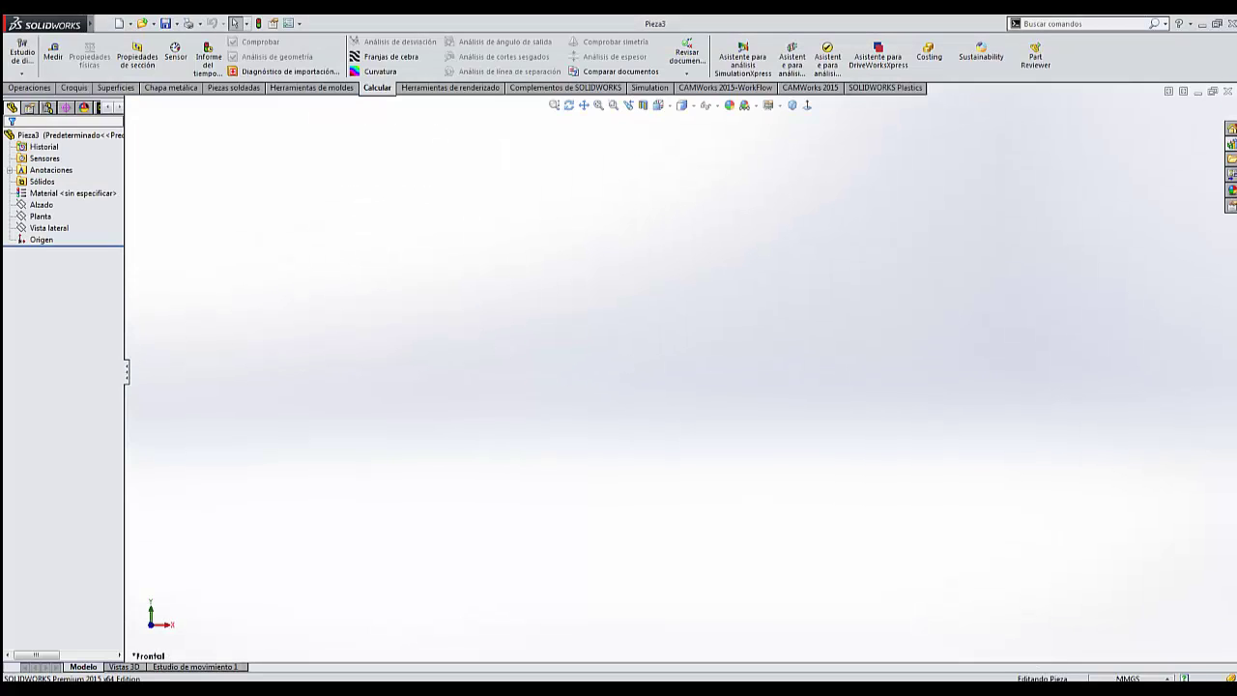
click(1135, 679)
click(1102, 644)
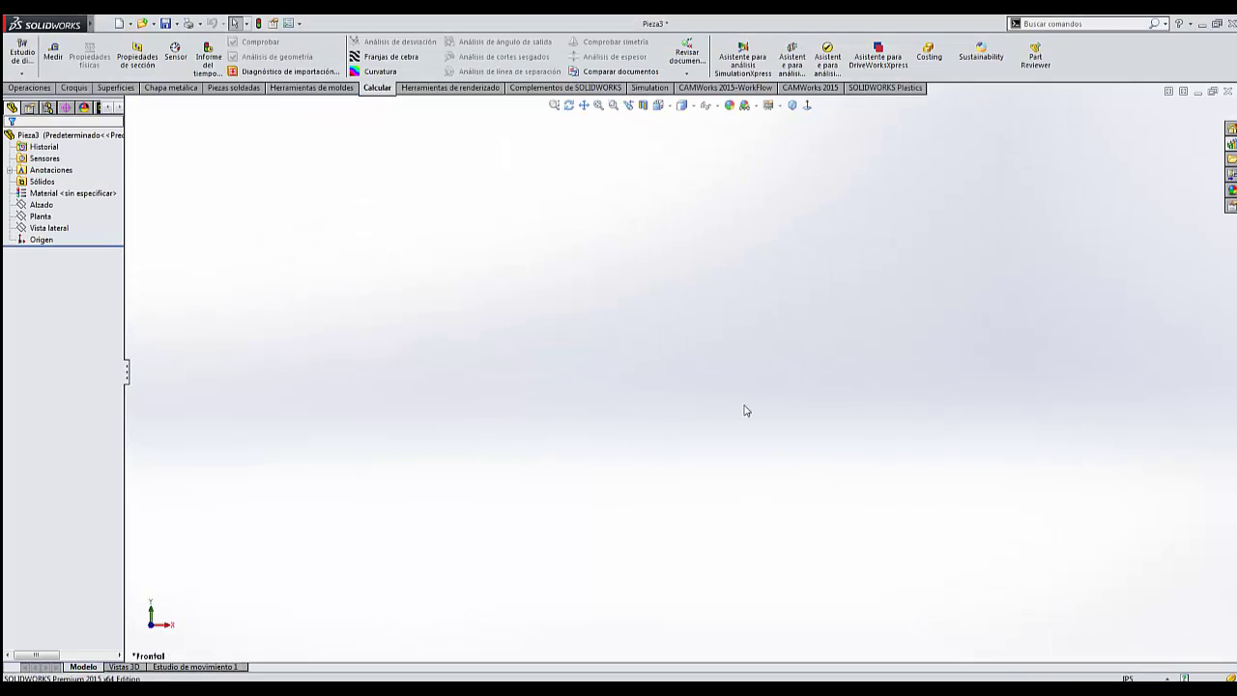
- Start a sketch on the Alzado (front) plane and view it face-on
click(41, 205)
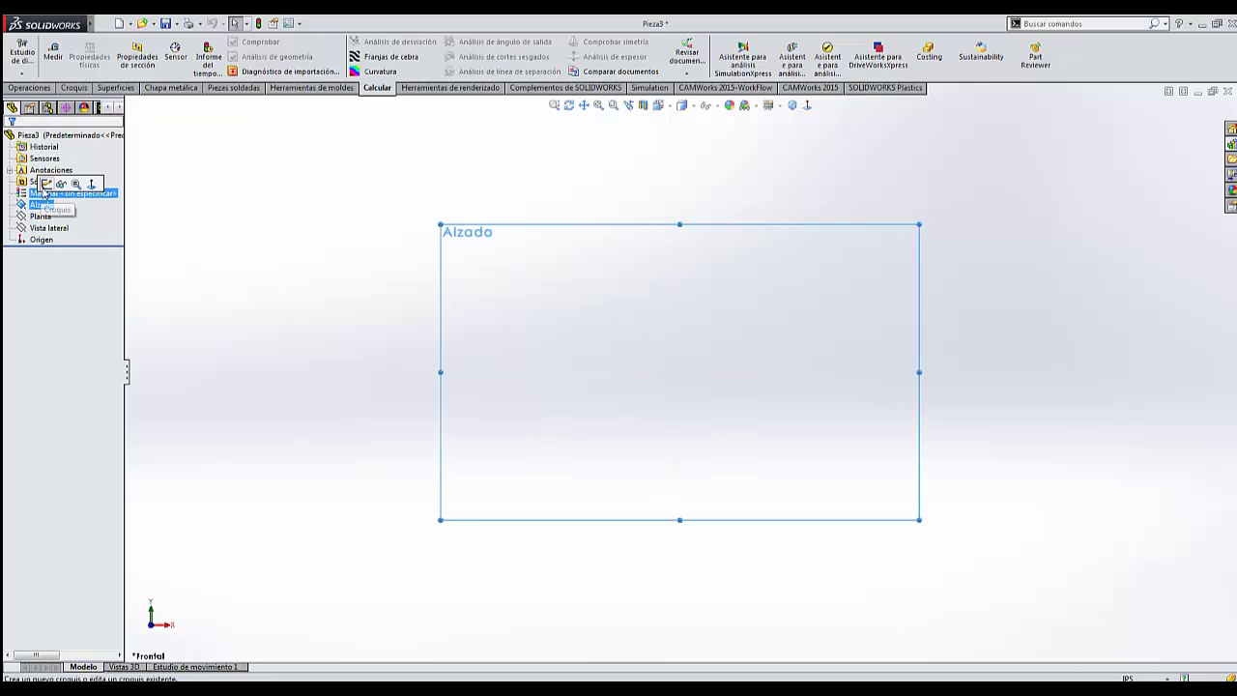
click(48, 191)
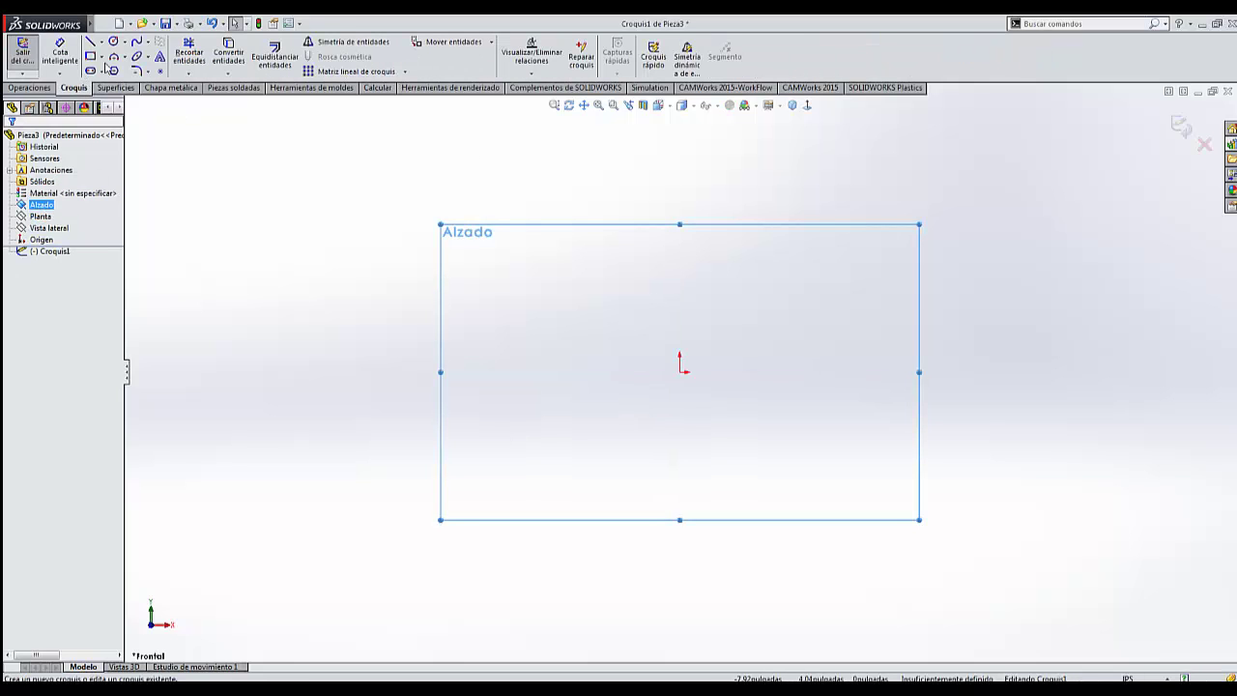
click(793, 105)
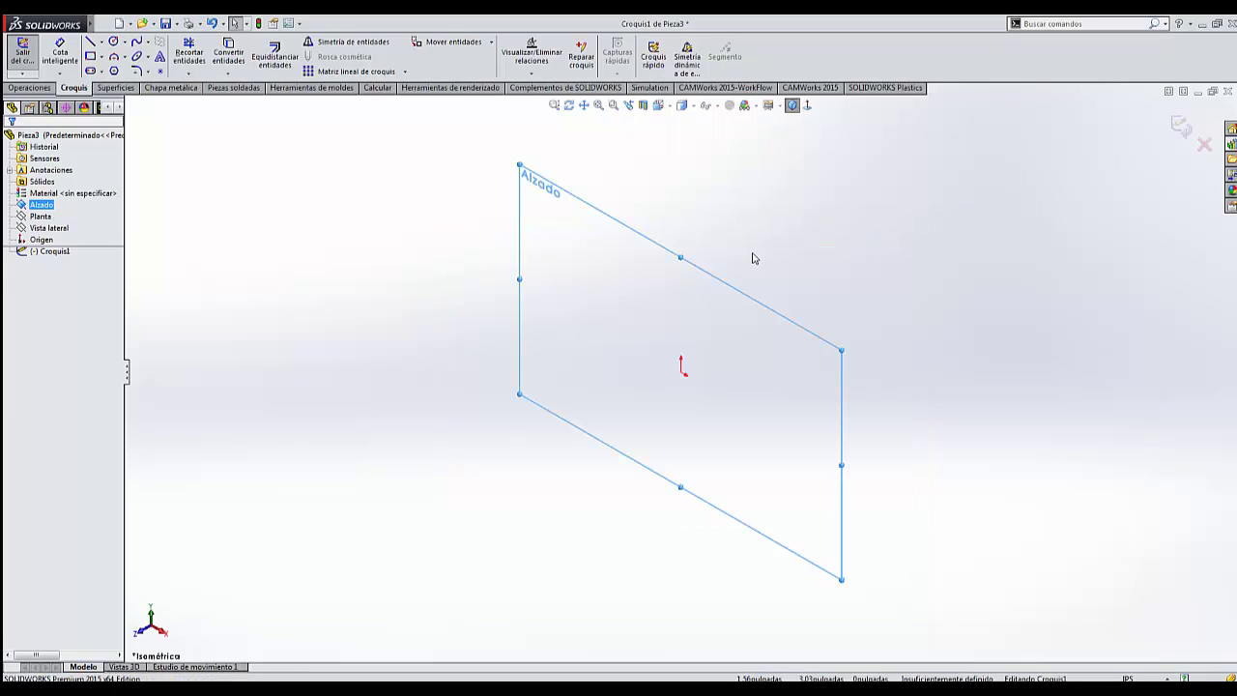
click(807, 107)
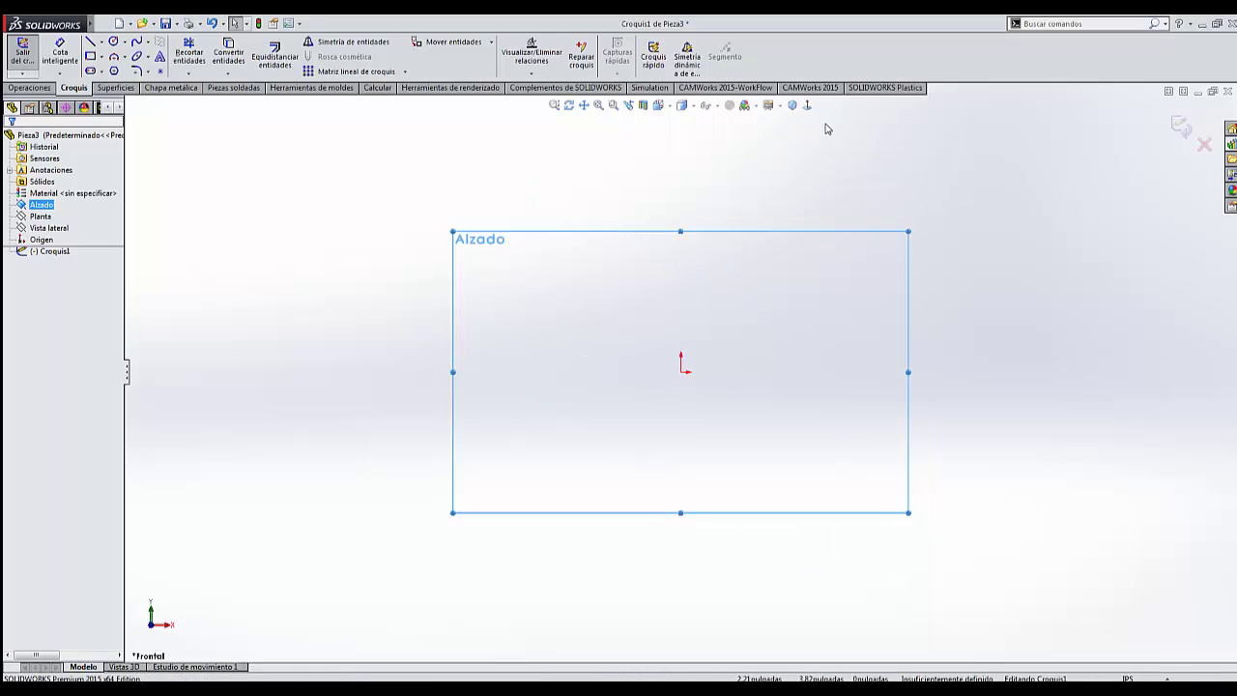
click(101, 43)
- Draw a horizontal construction centreline starting at the sketch origin
click(132, 74)
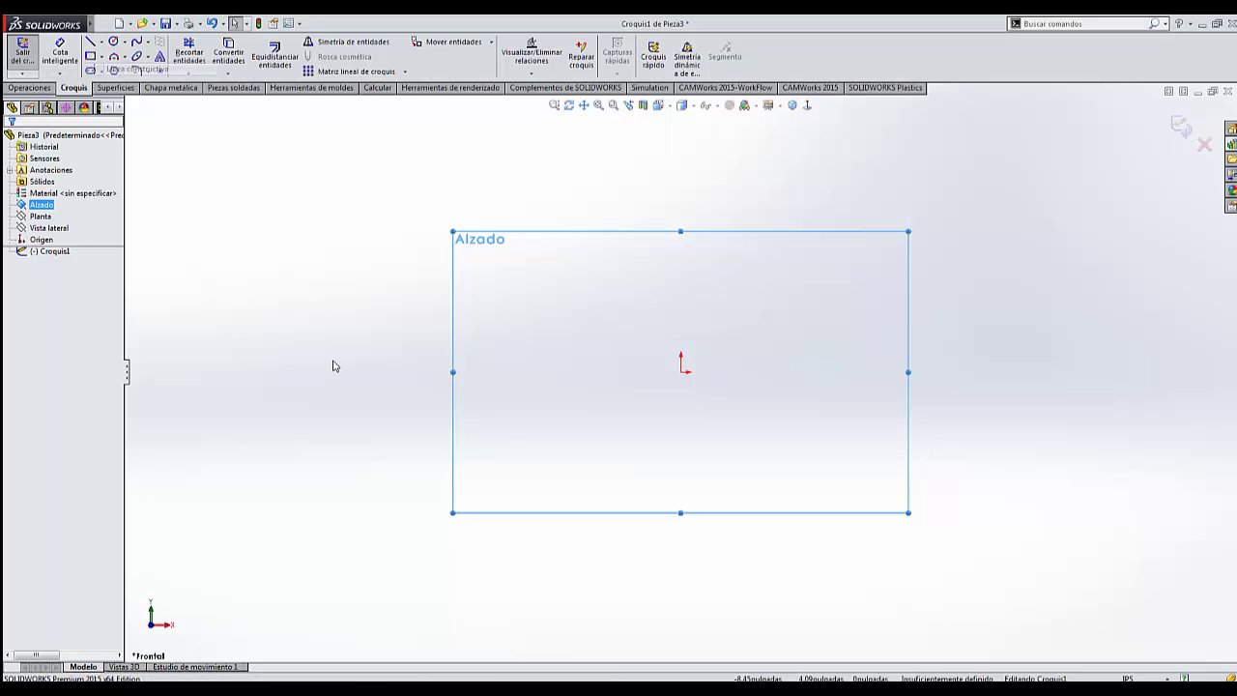
click(682, 371)
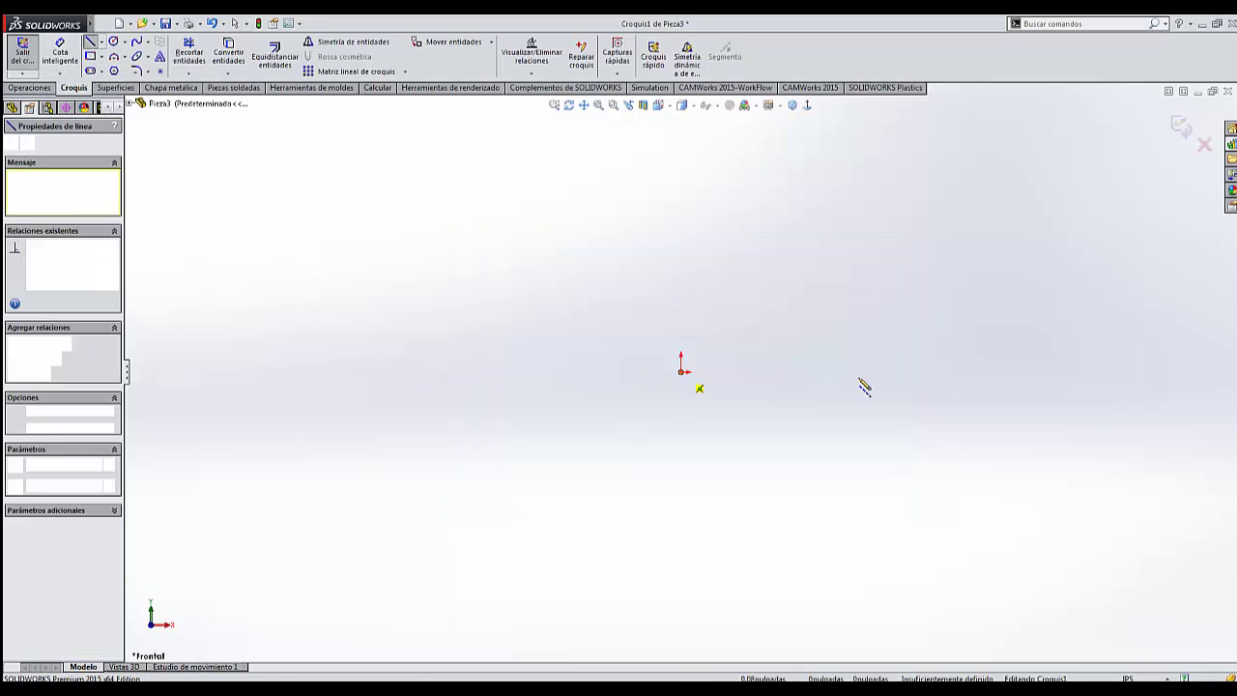
click(977, 371)
key(Escape)
key(f)
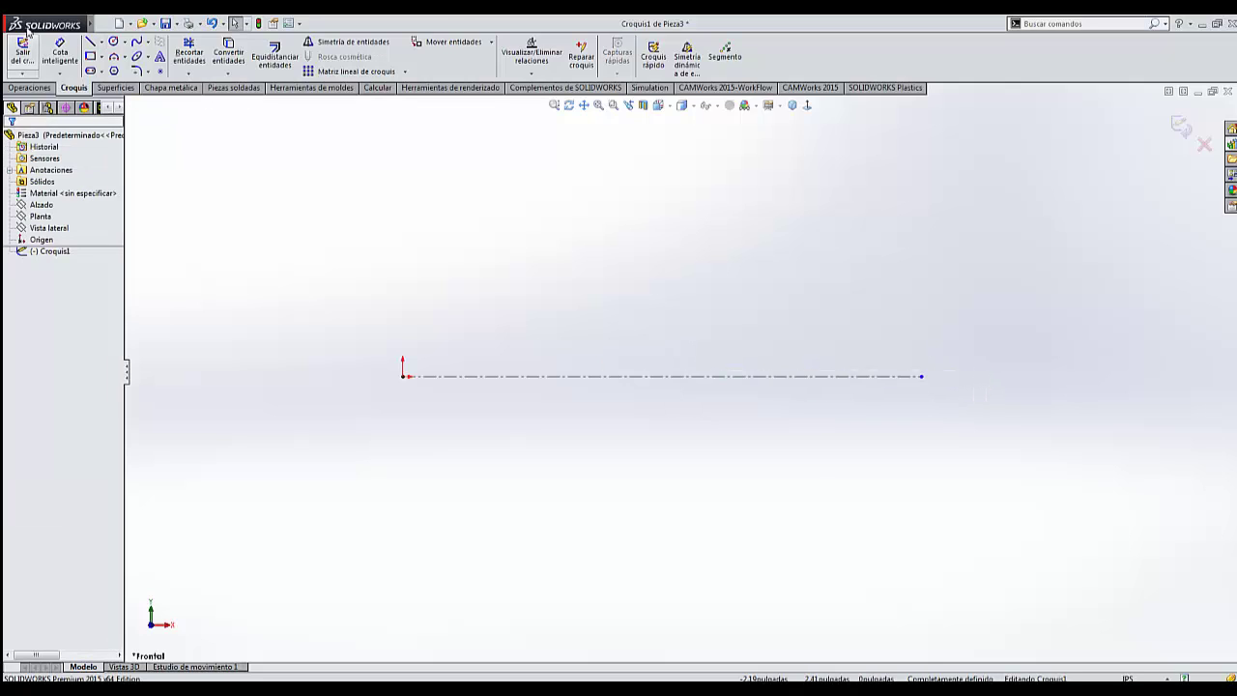
- Sketch the closed stepped shaft outline above the centreline, with an angled step and rectangular groove
key(l)
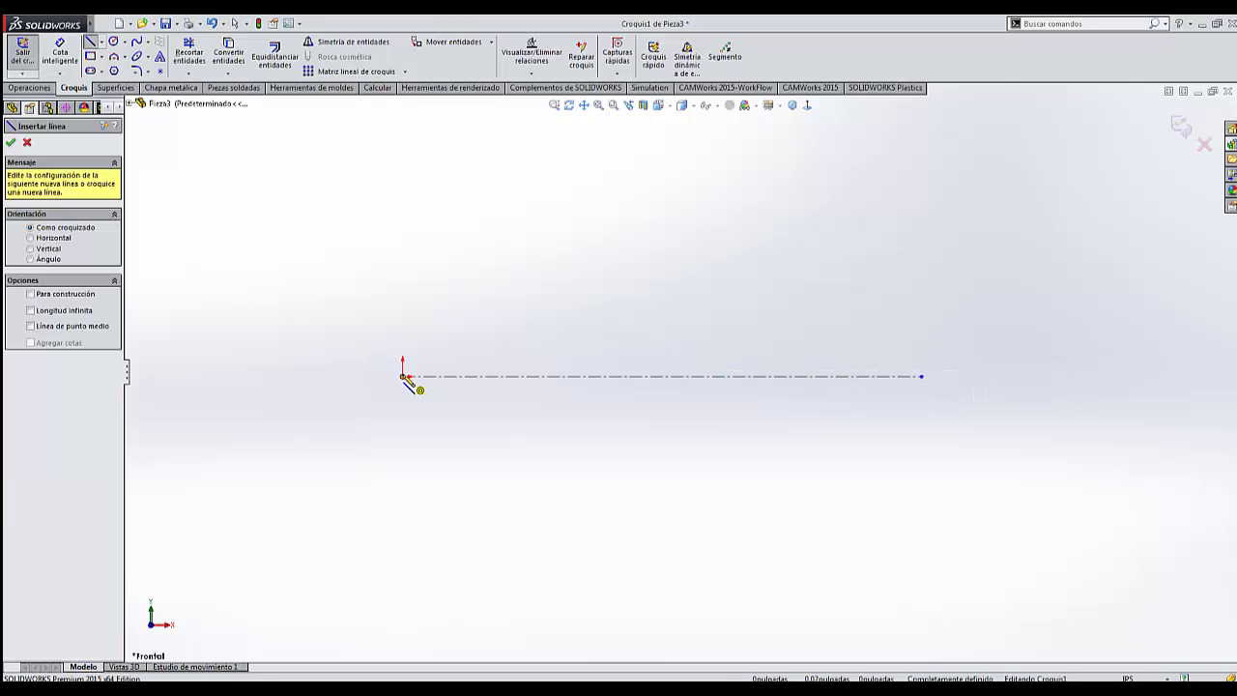
click(403, 376)
click(403, 261)
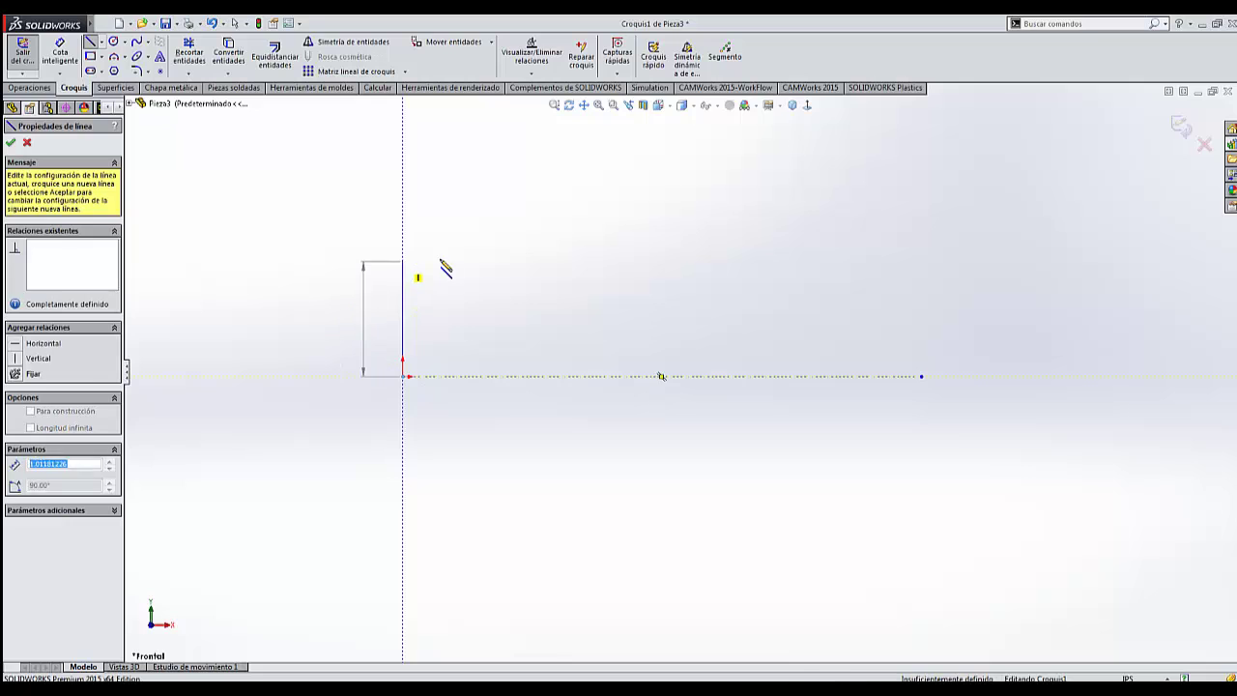
click(533, 261)
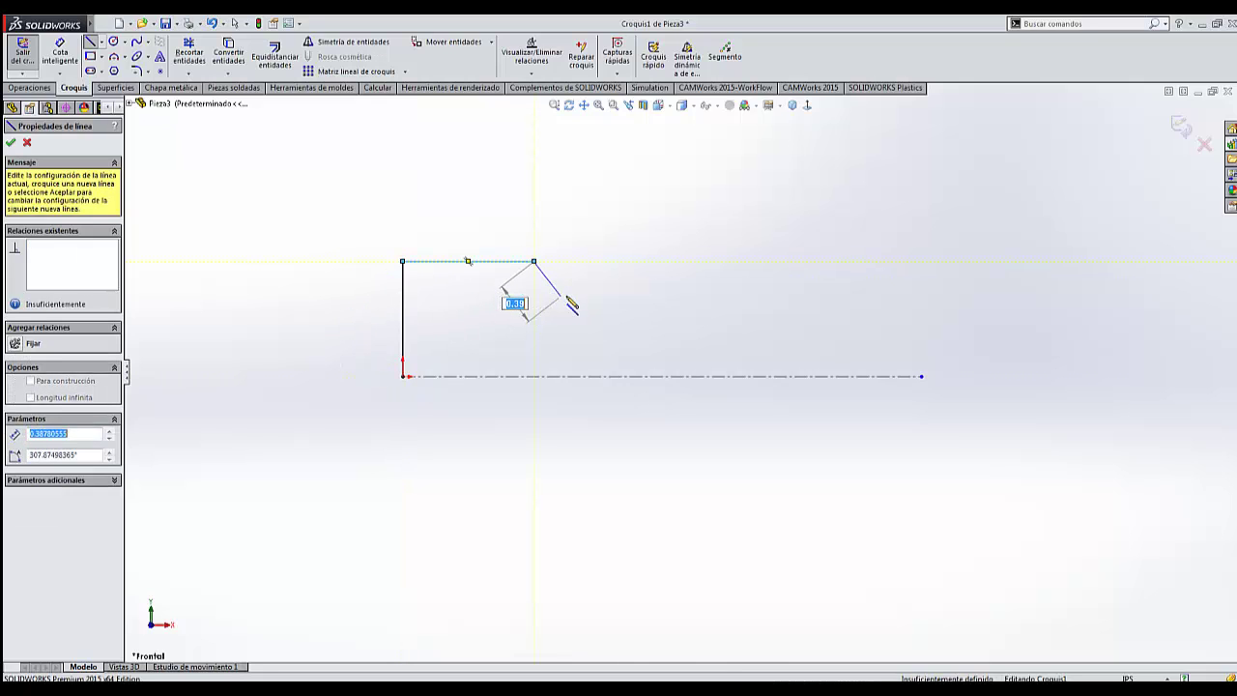
click(560, 296)
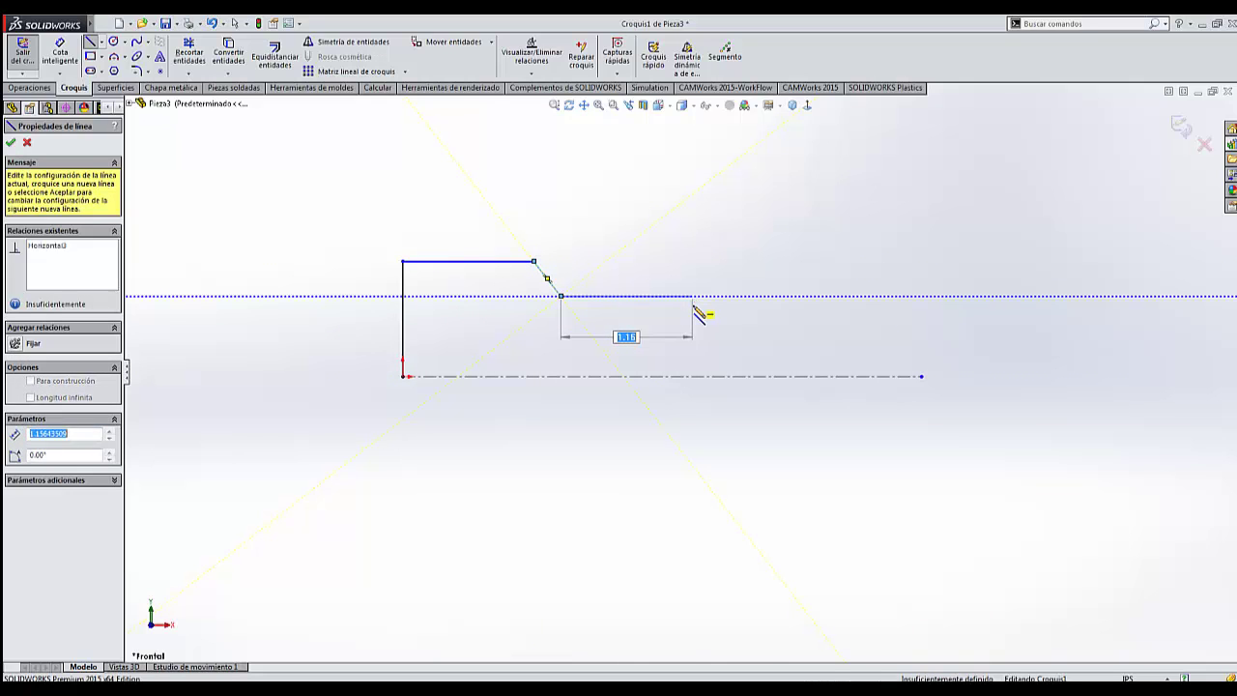
click(691, 295)
click(692, 319)
click(759, 319)
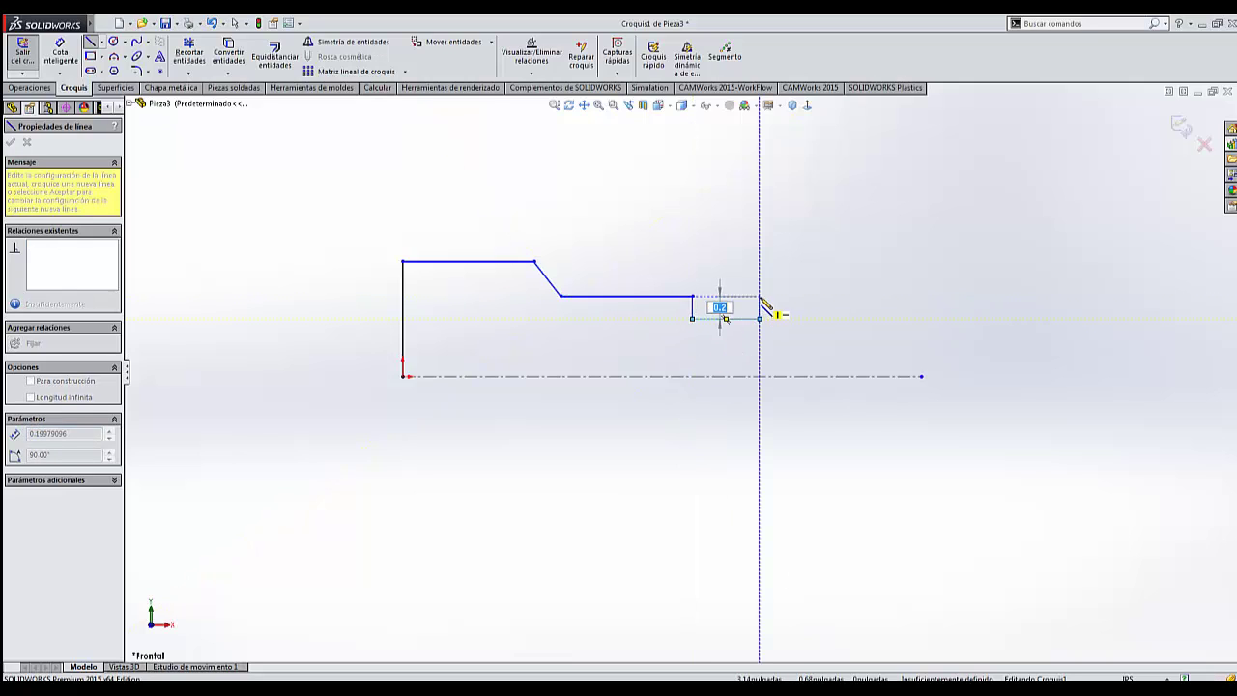
click(760, 295)
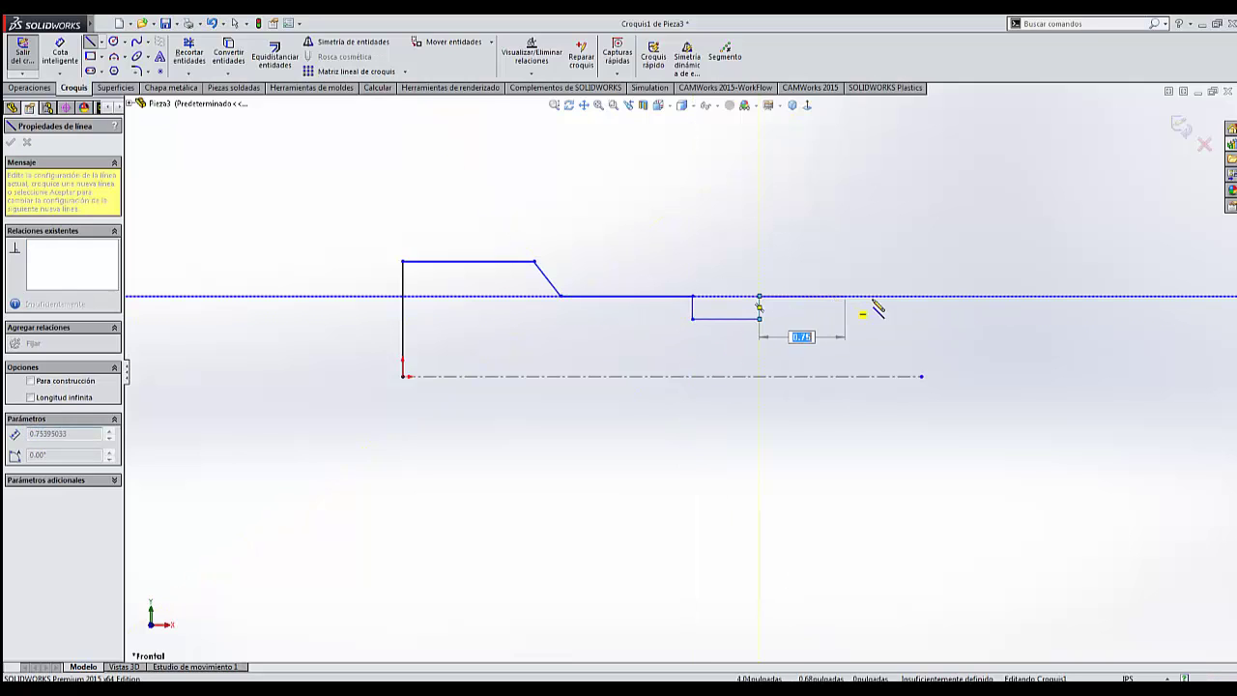
click(921, 296)
click(921, 375)
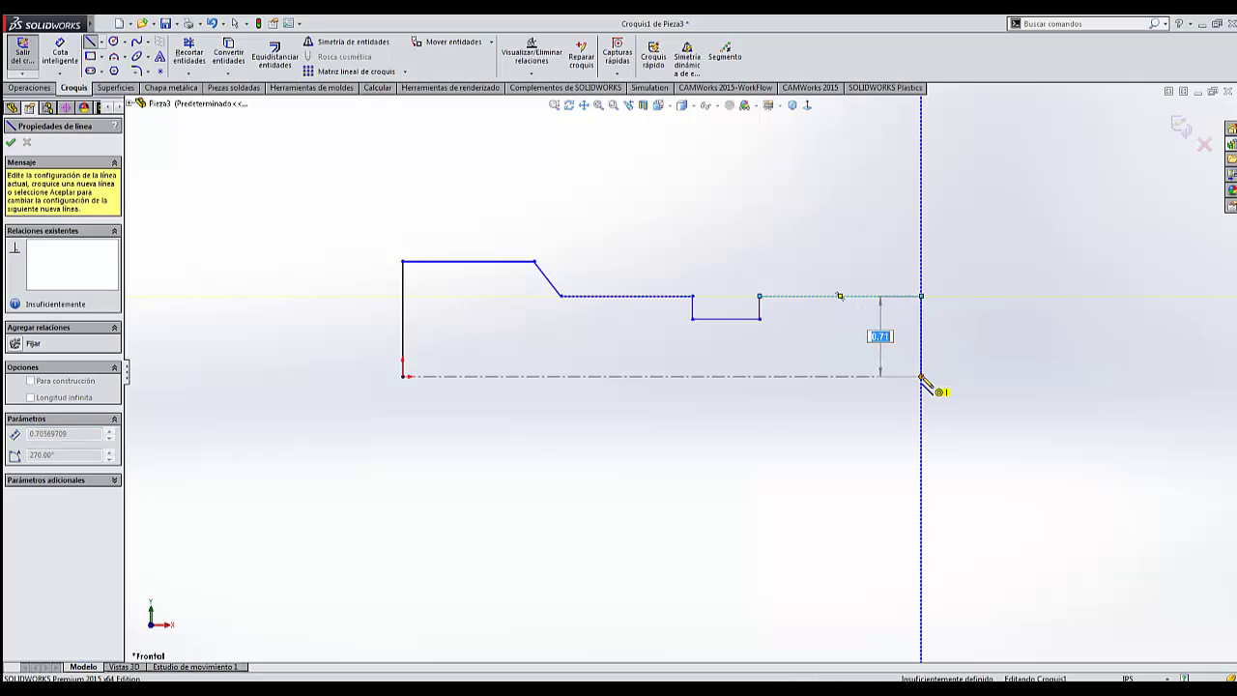
key(Escape)
click(60, 54)
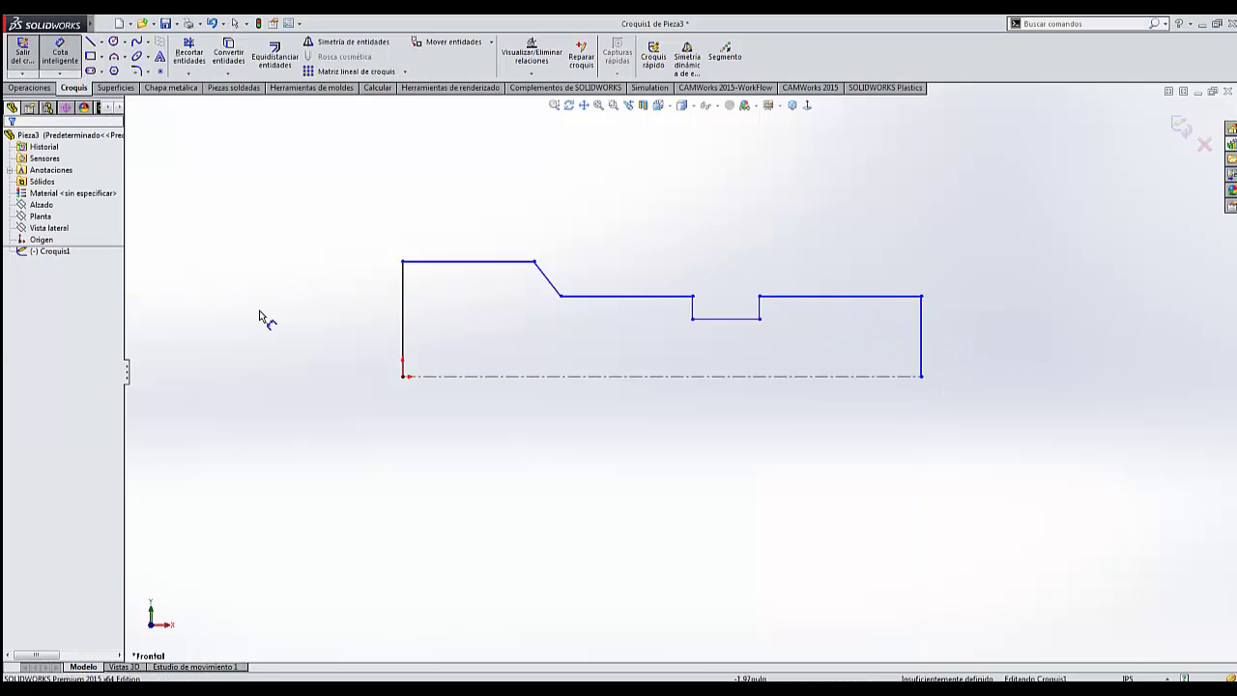
- Dimension the widest and narrower section diameters as 2.00 and 1.35
click(471, 265)
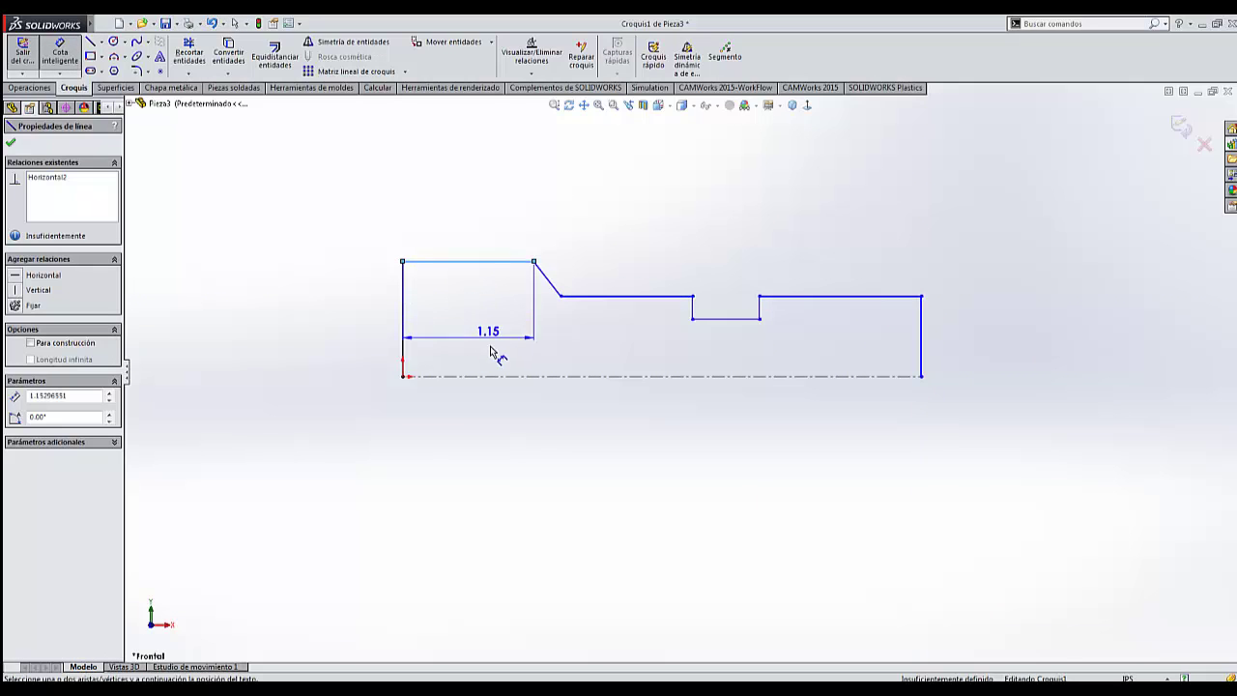
click(500, 377)
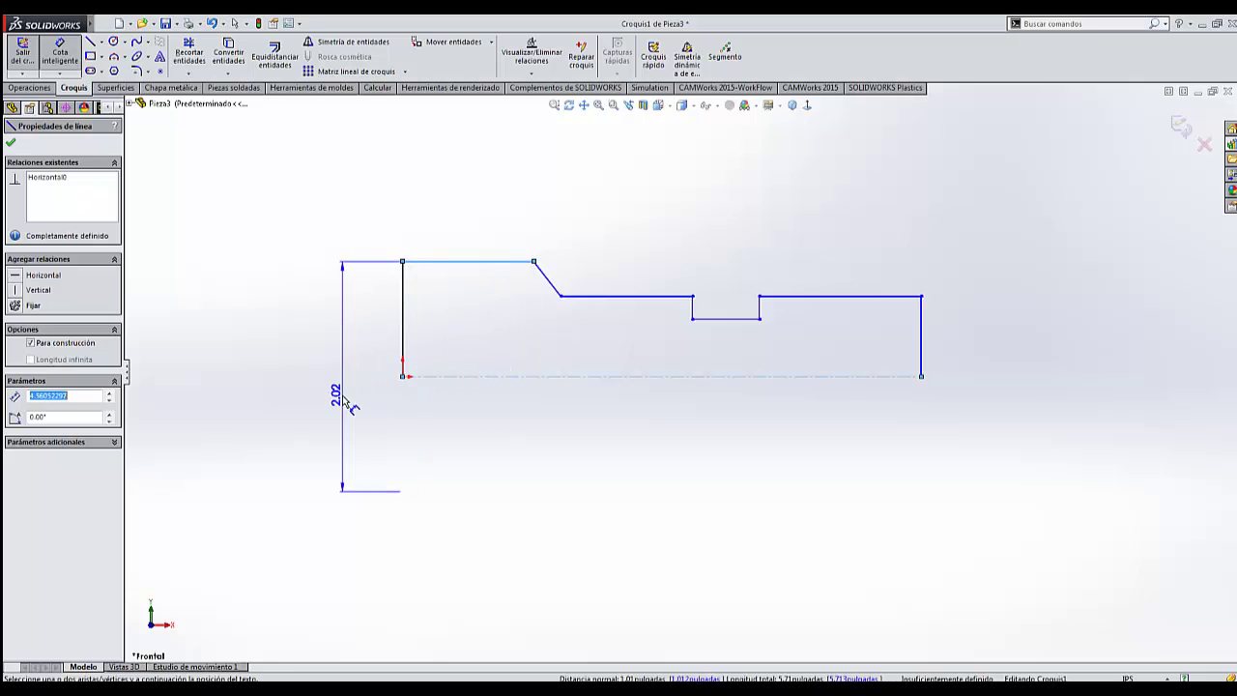
click(343, 401)
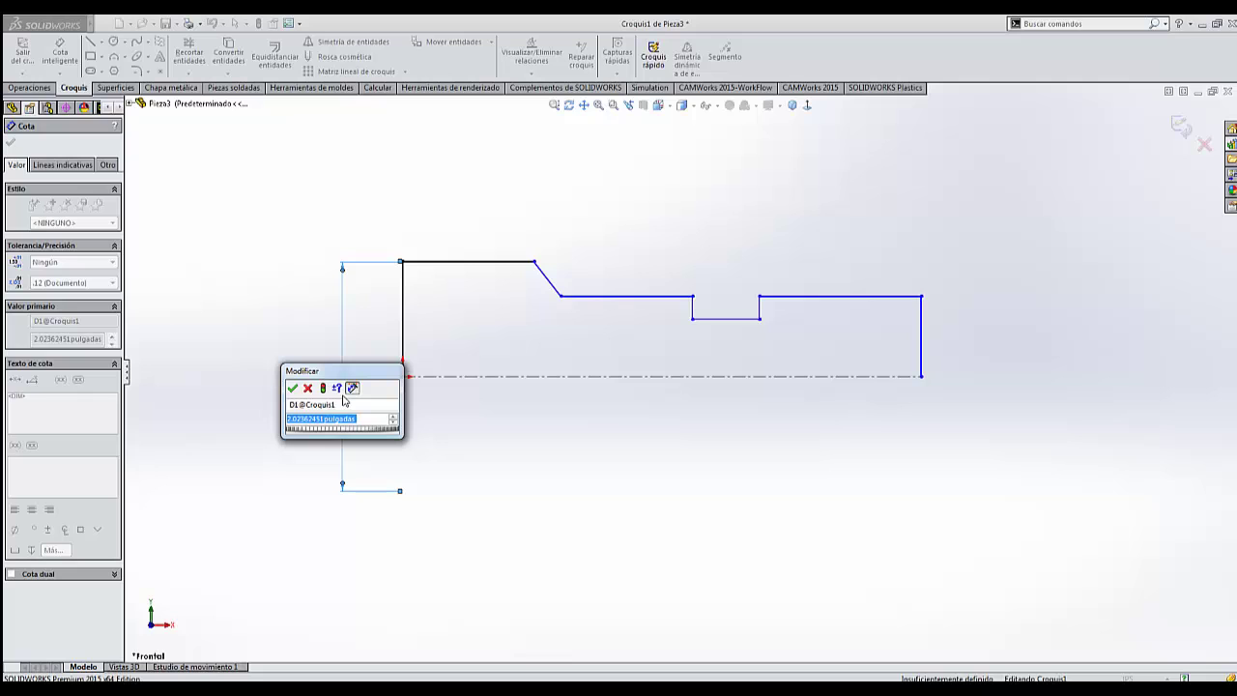
text(2)
key(Return)
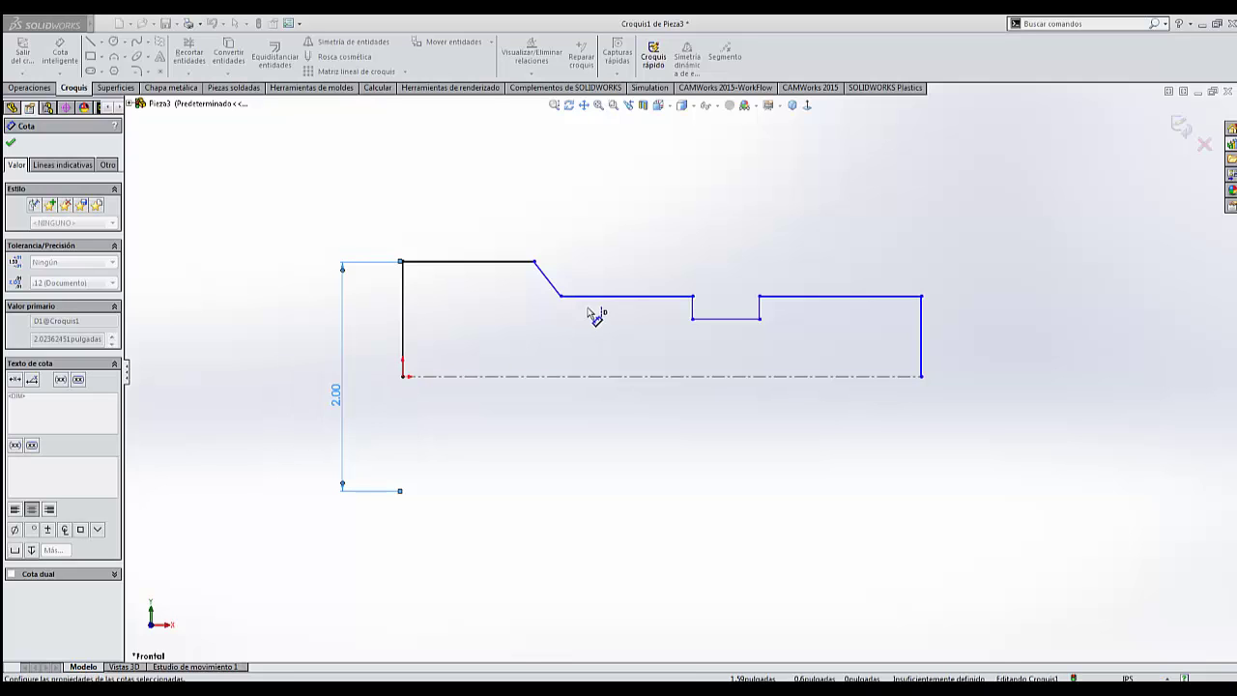
click(601, 303)
click(373, 406)
text(1.35)
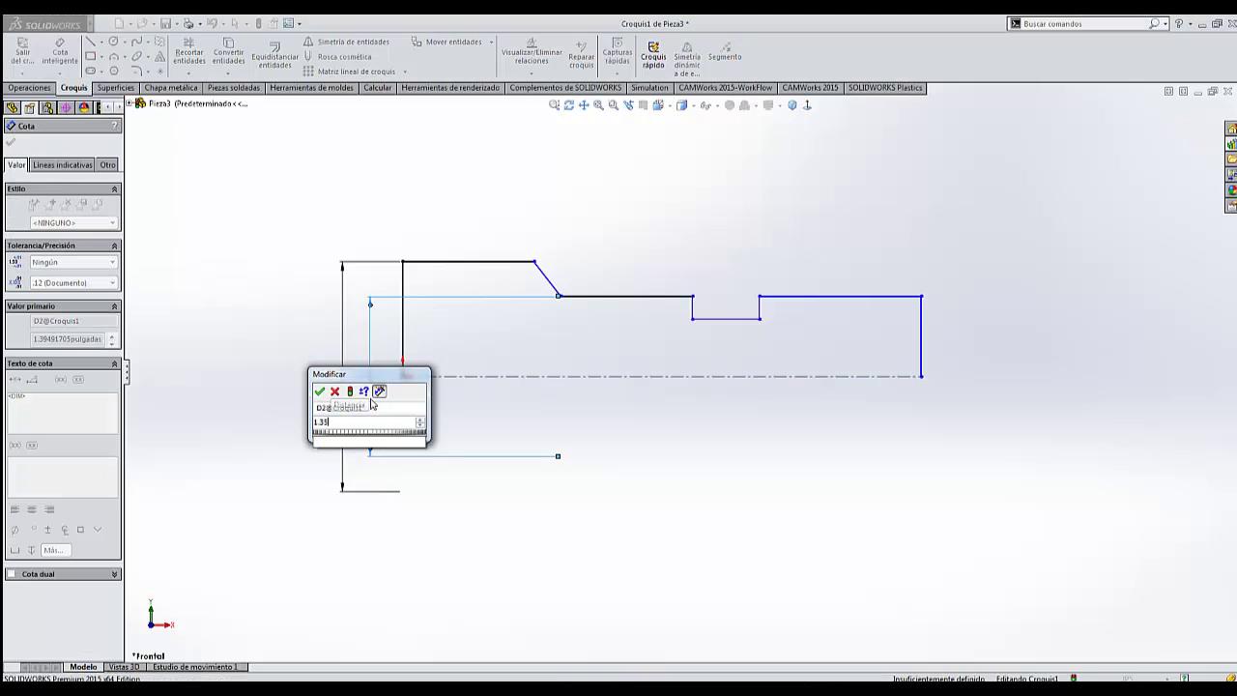
key(Return)
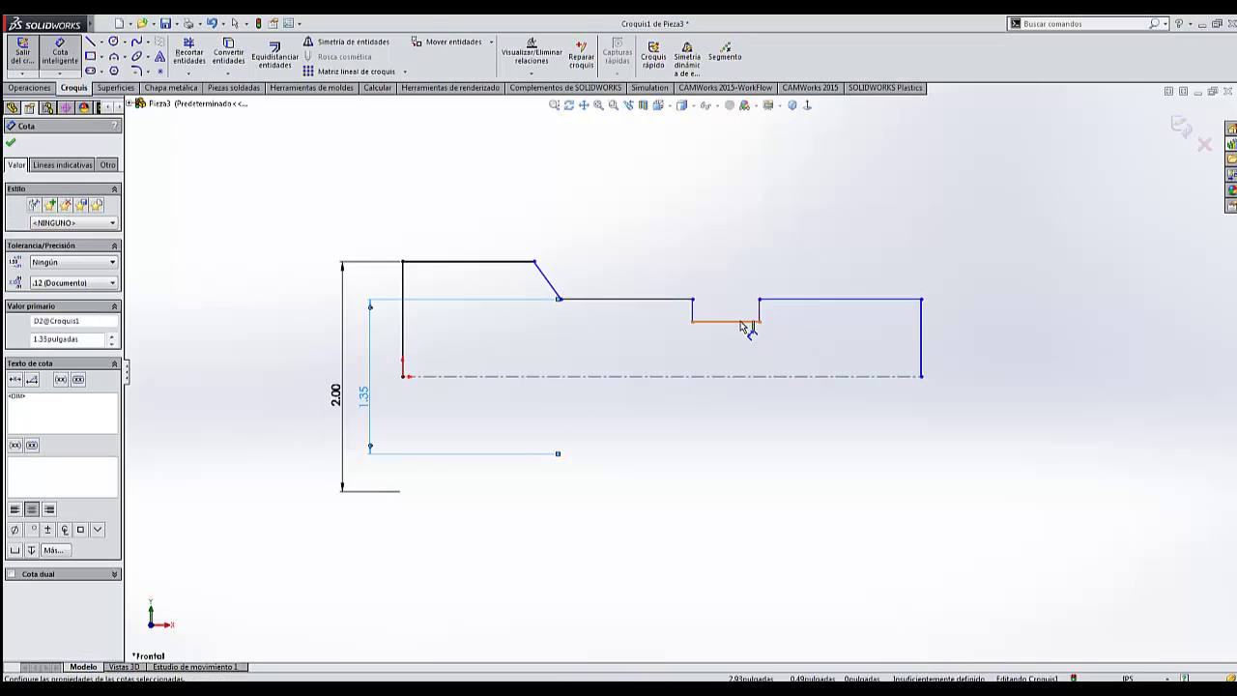
- Dimension the groove diameter as 1.00
click(744, 321)
click(642, 375)
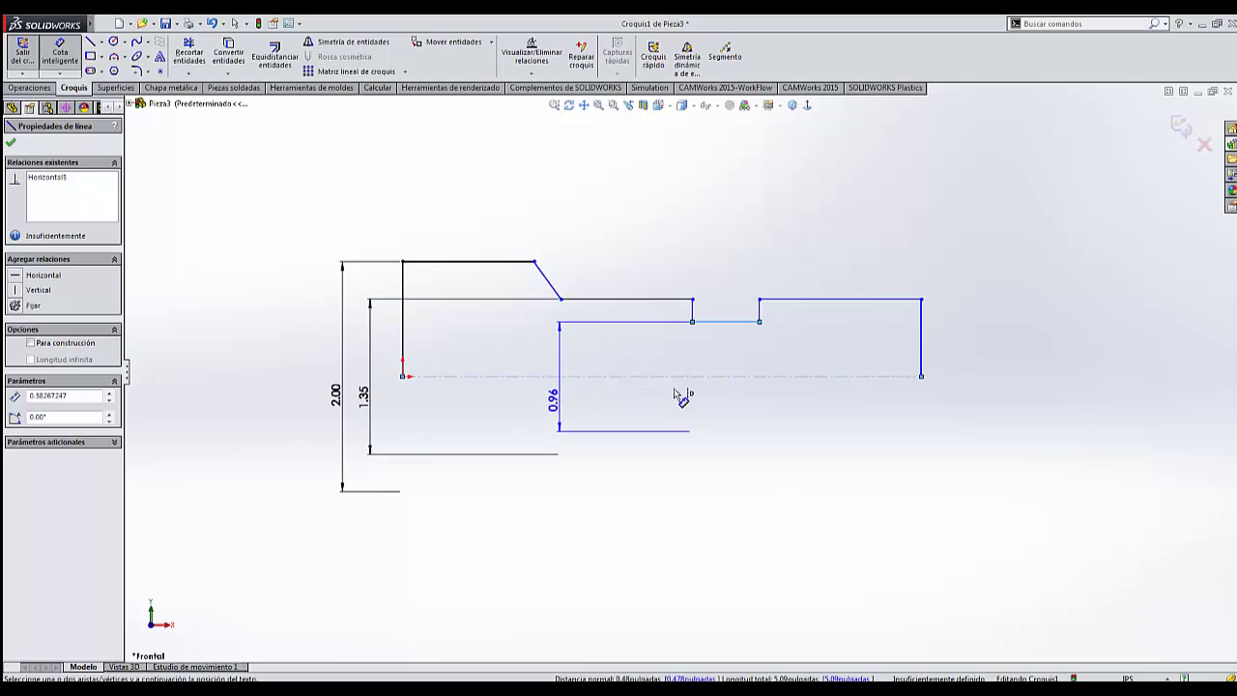
click(1003, 383)
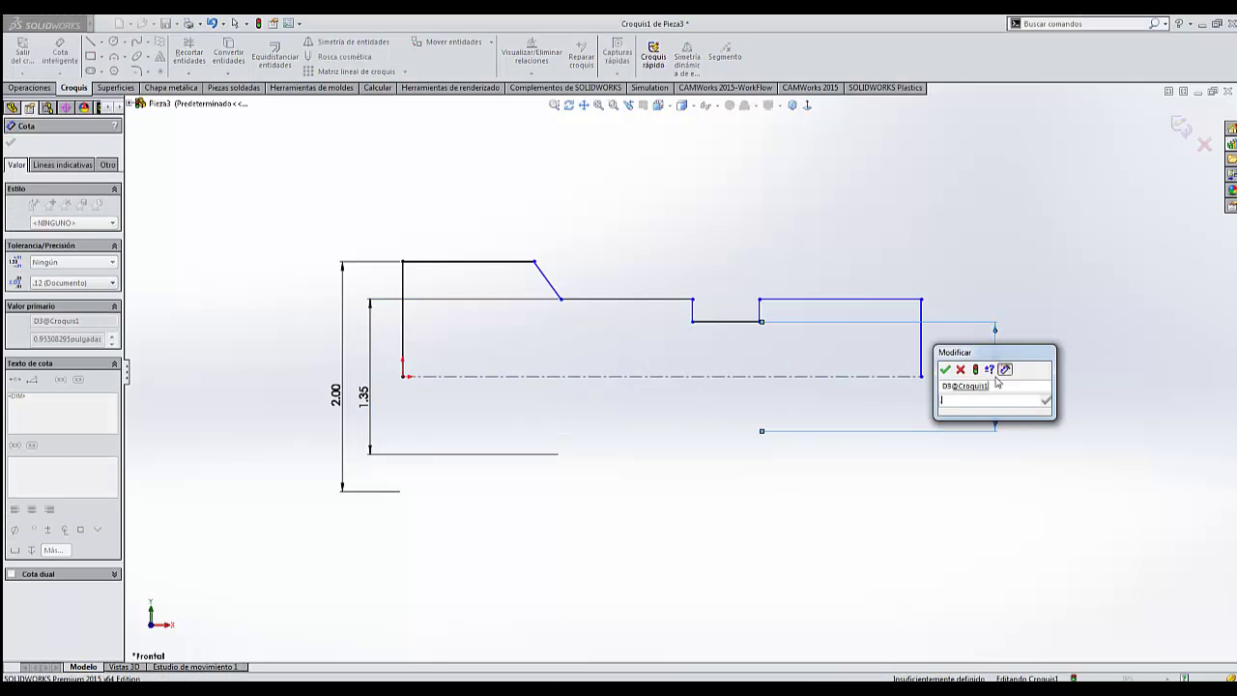
text(1)
key(Return)
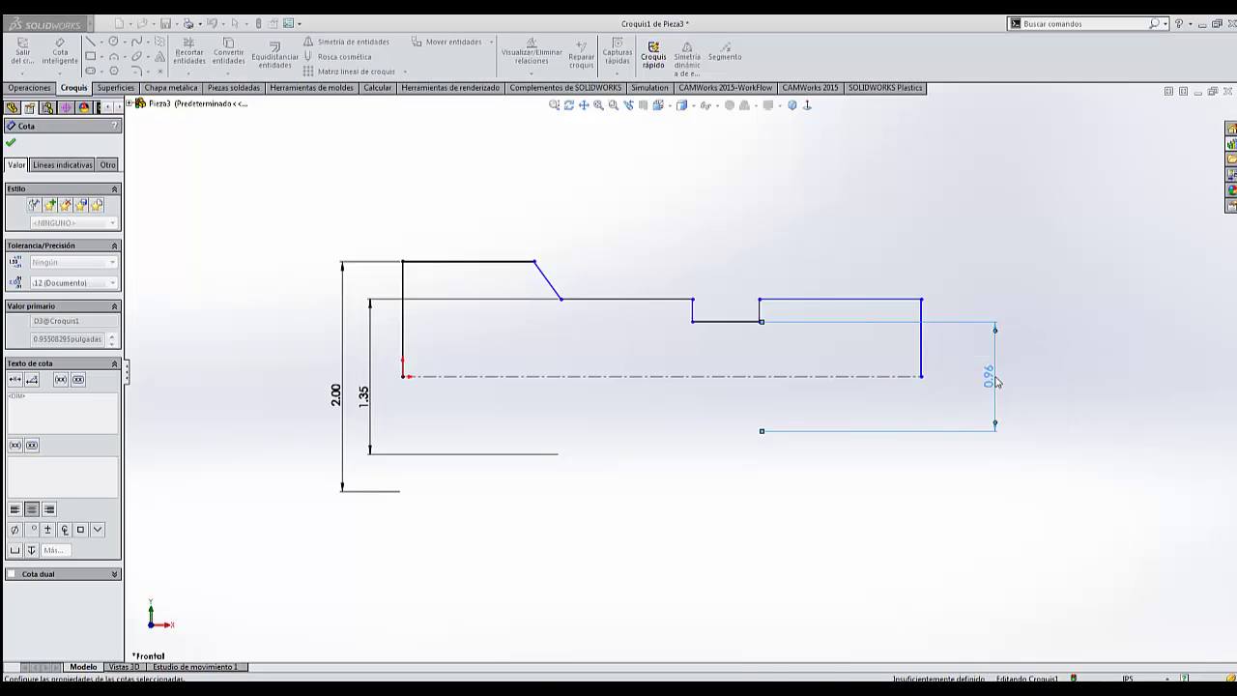
click(819, 253)
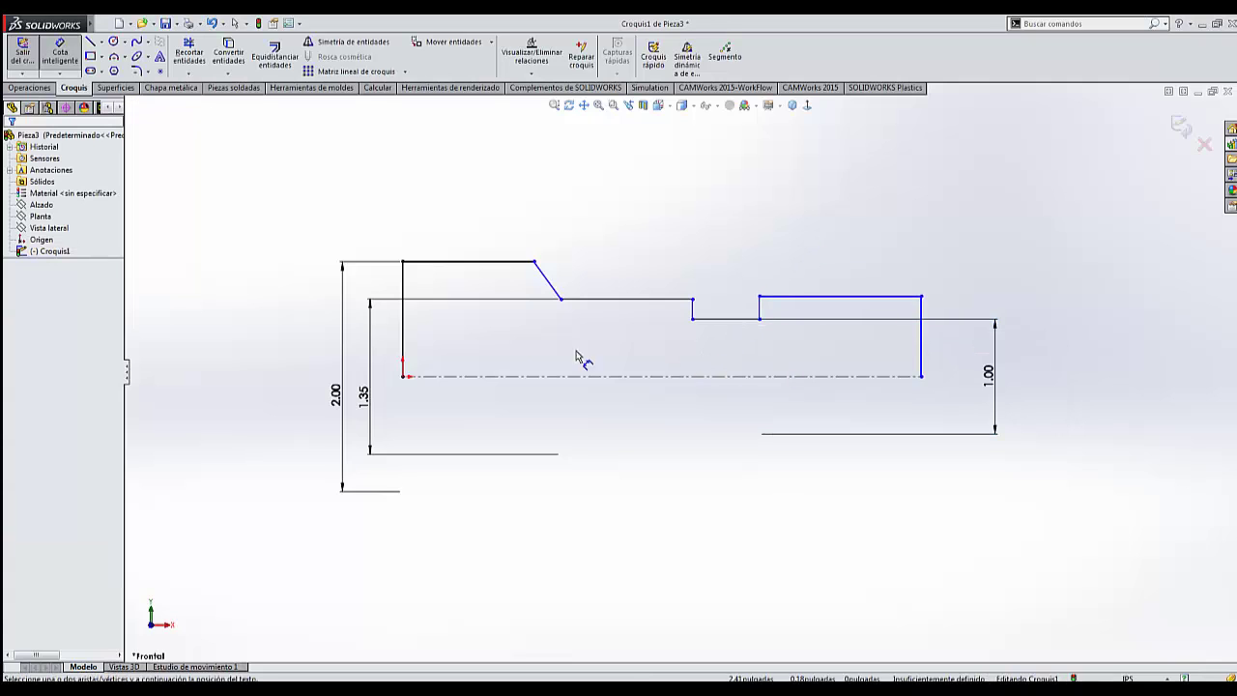
- Add a 4.50 overall length dimension below the profile
click(503, 377)
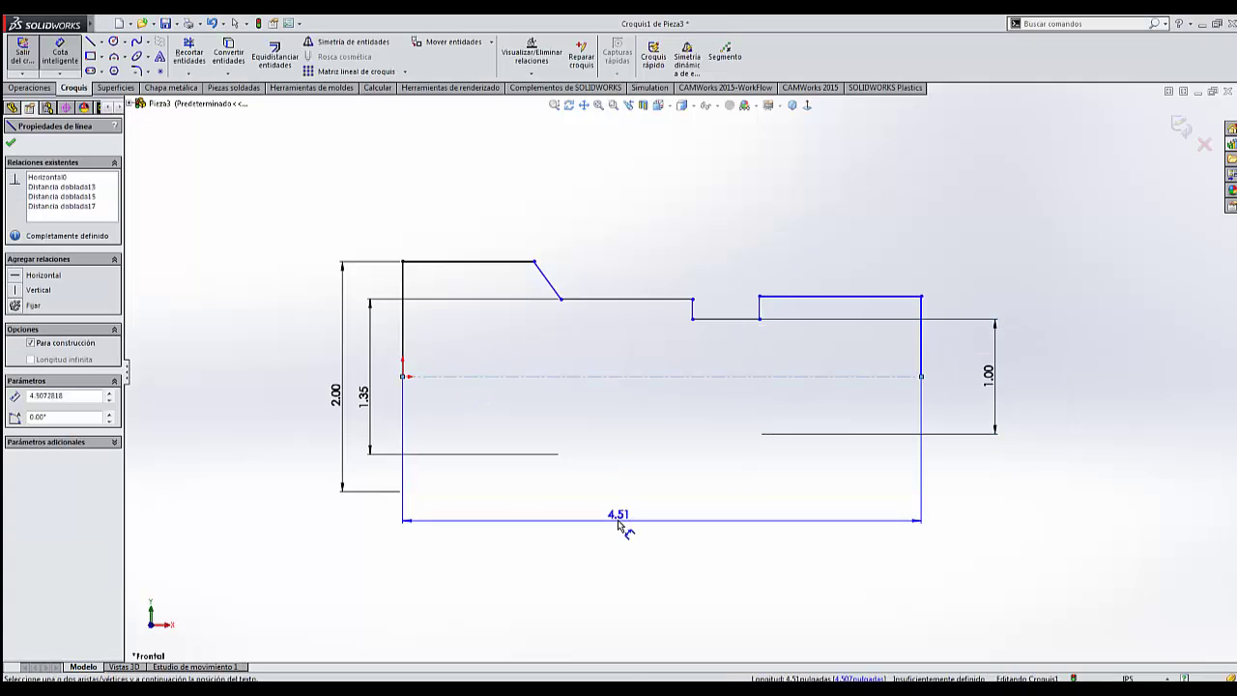
click(621, 523)
text(4.5)
key(Return)
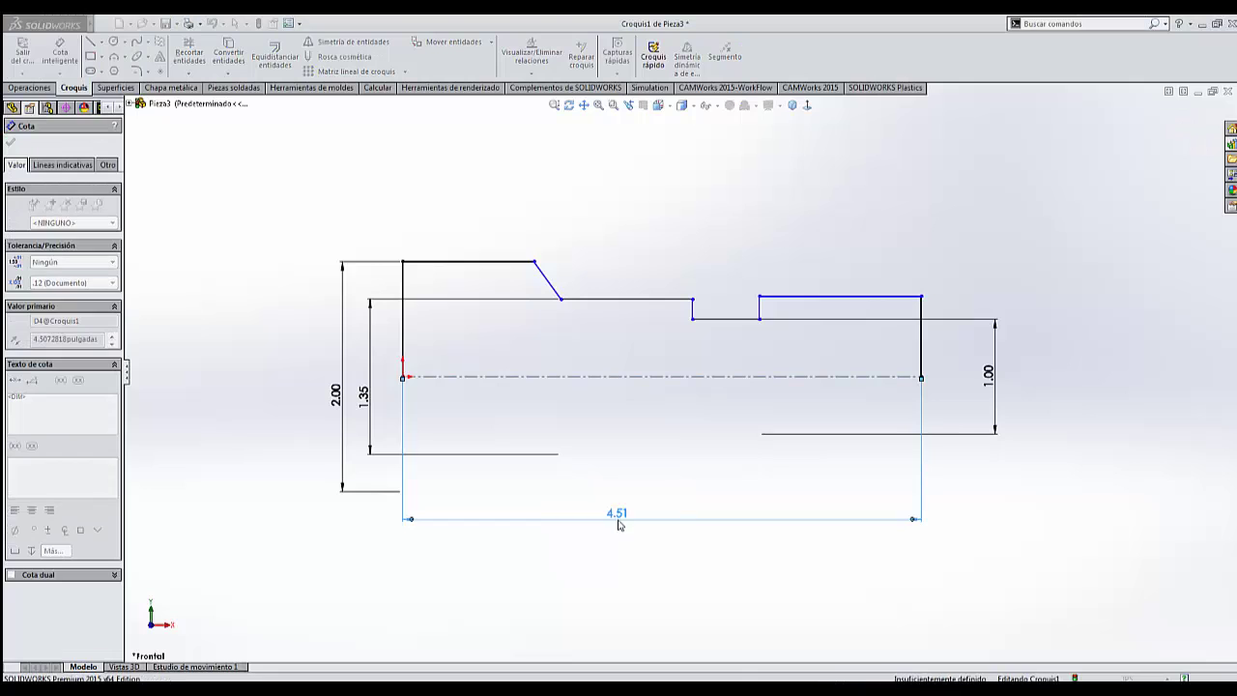
click(788, 242)
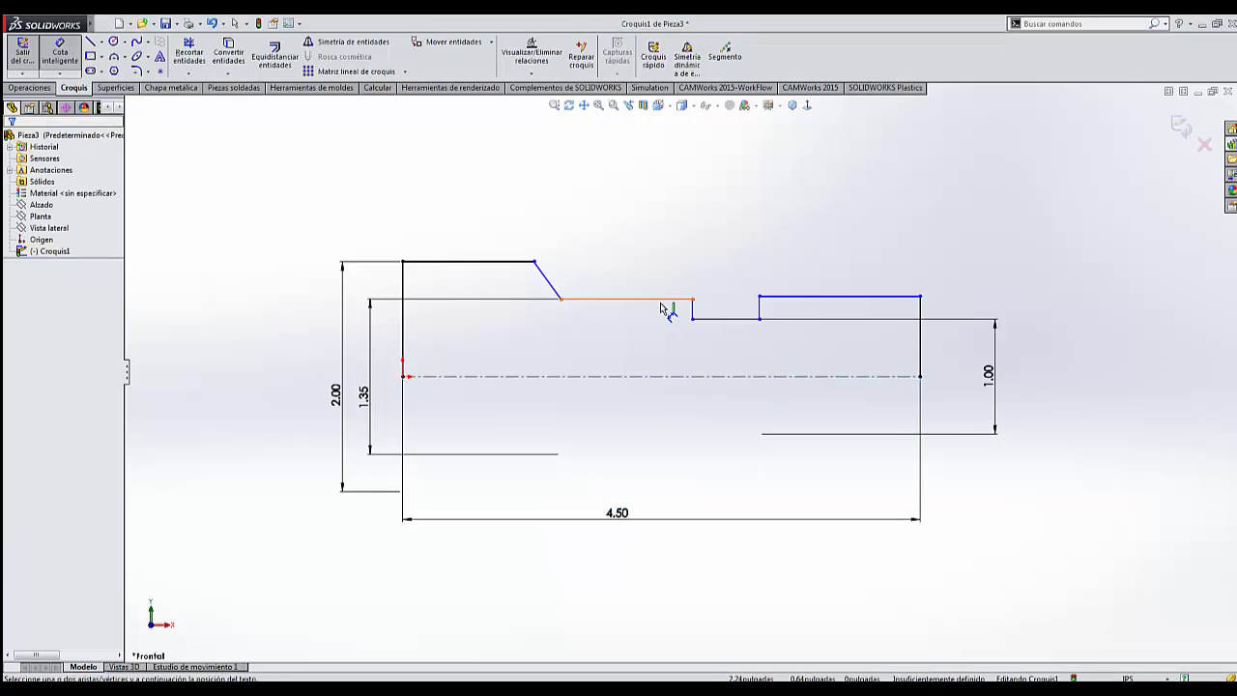
key(Escape)
click(655, 300)
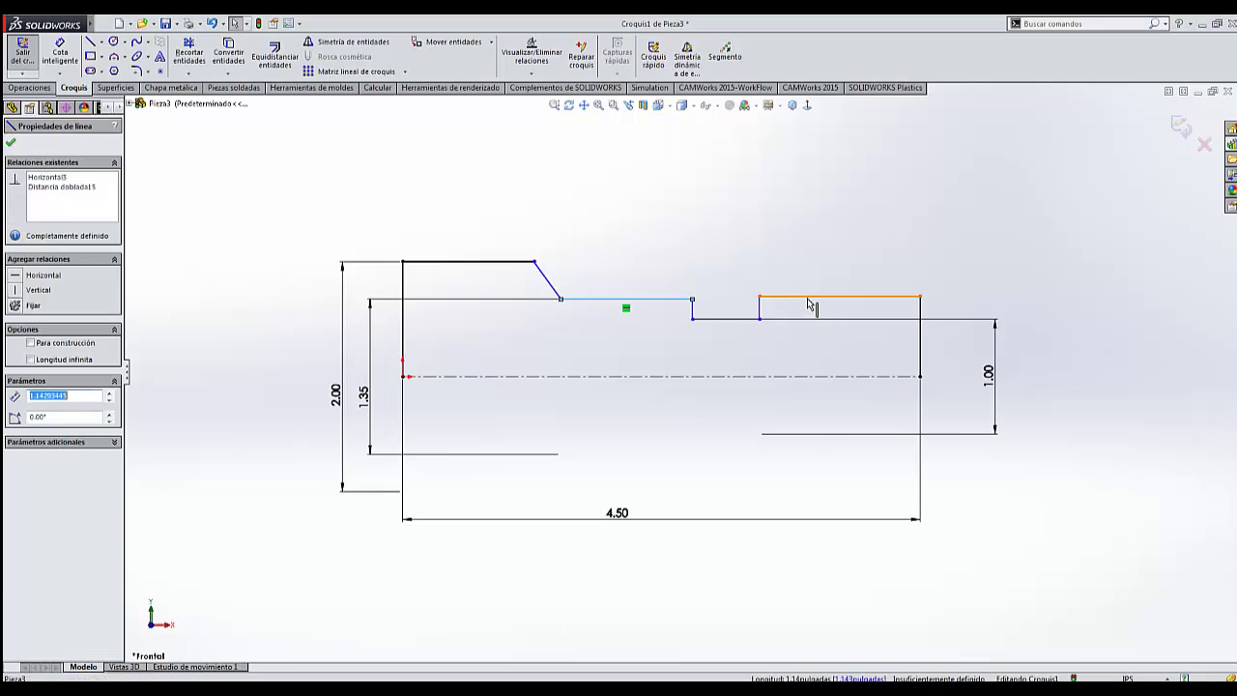
- Make the right step's top line collinear with the middle step's top line
ctrl+click(809, 299)
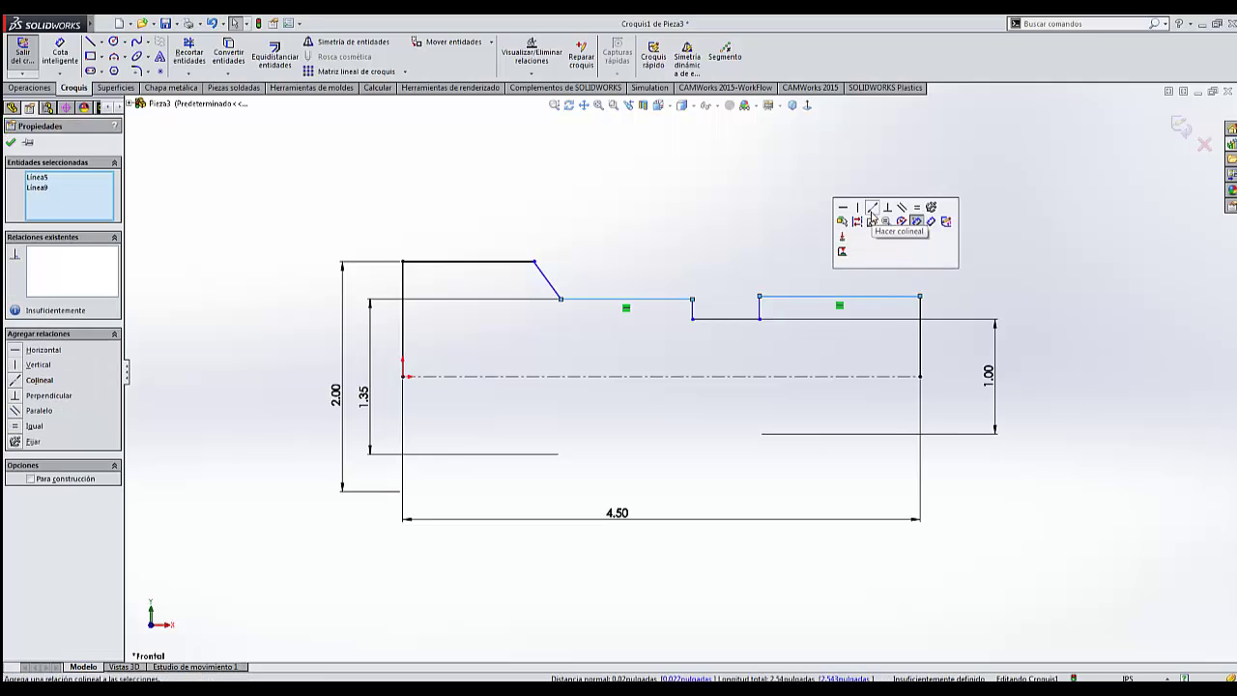
click(872, 209)
click(783, 236)
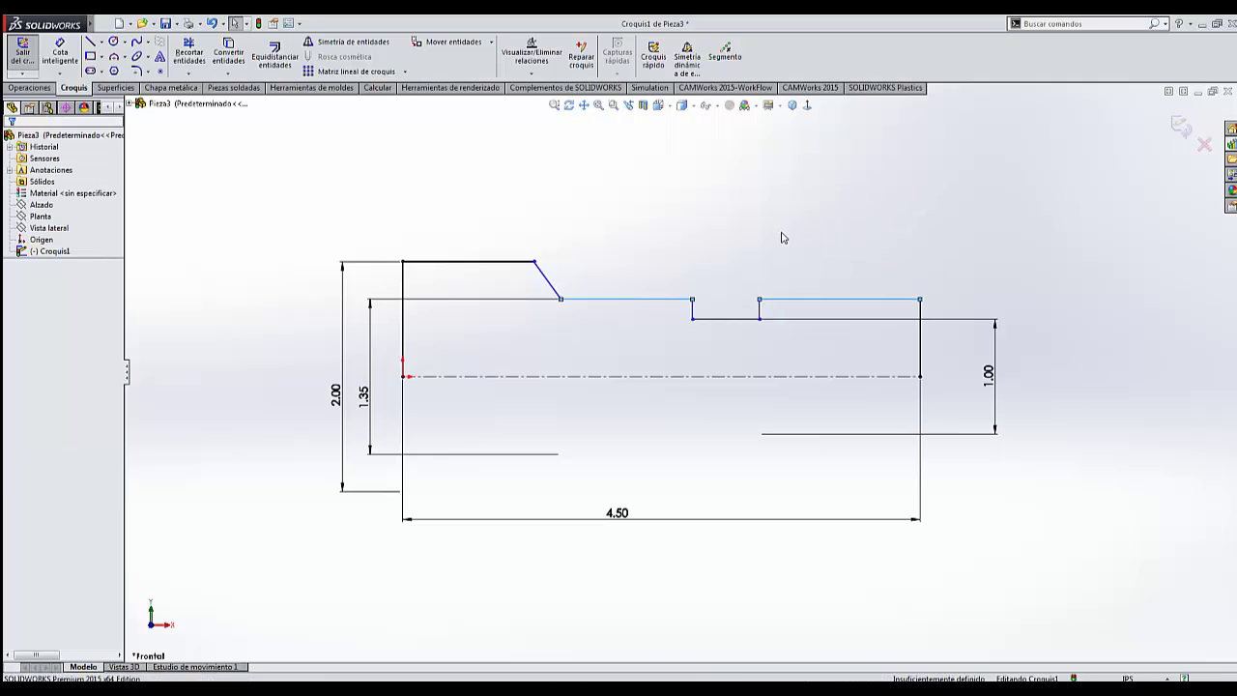
- Dimension the right step length at 1.40 and the groove width at 0.50
click(81, 67)
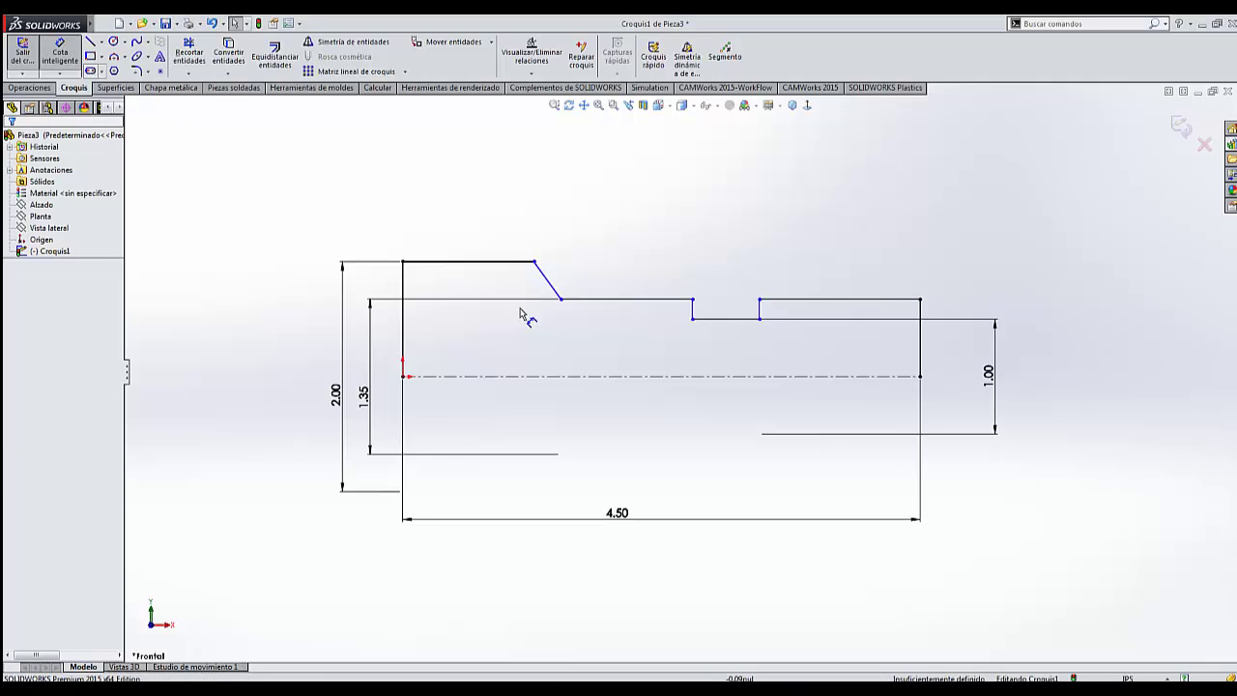
click(792, 307)
click(828, 263)
text(1)
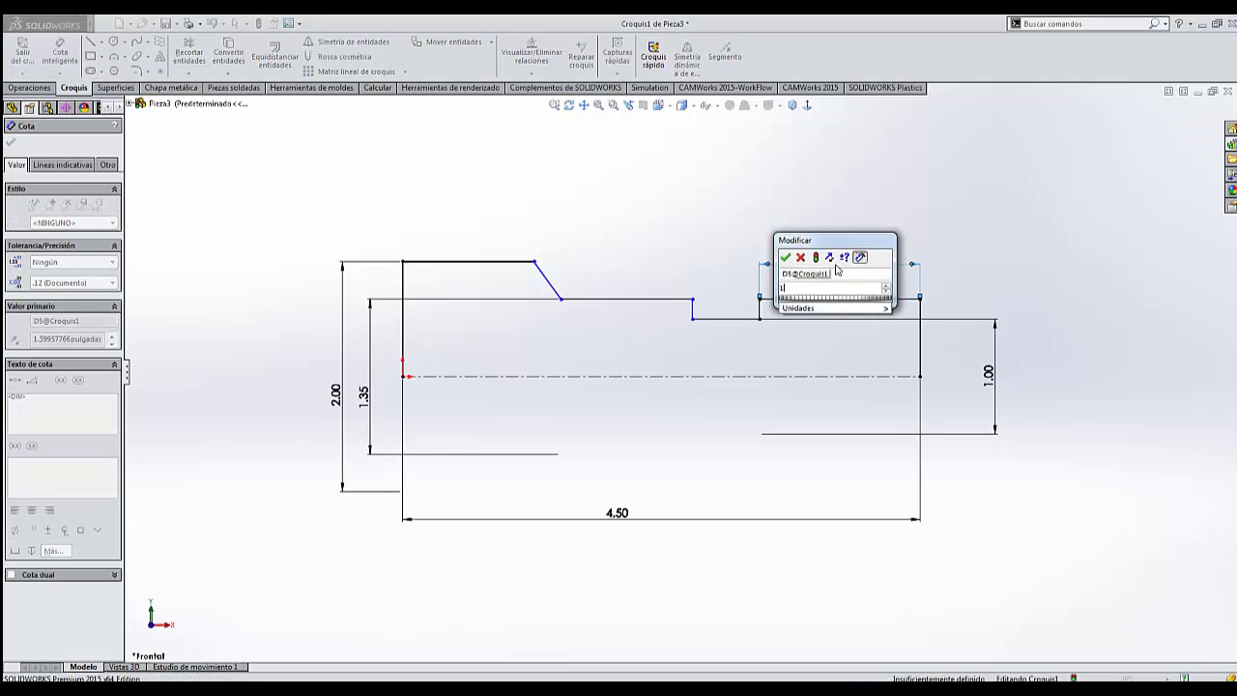
text(.4)
key(Return)
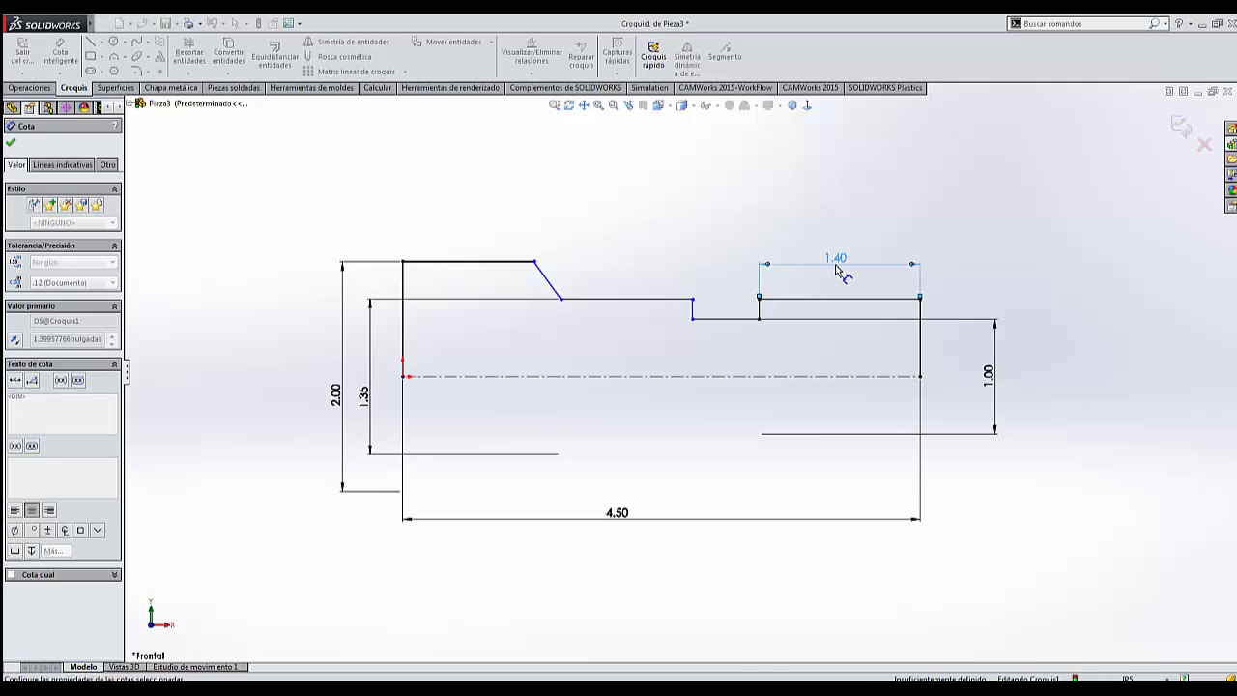
click(751, 323)
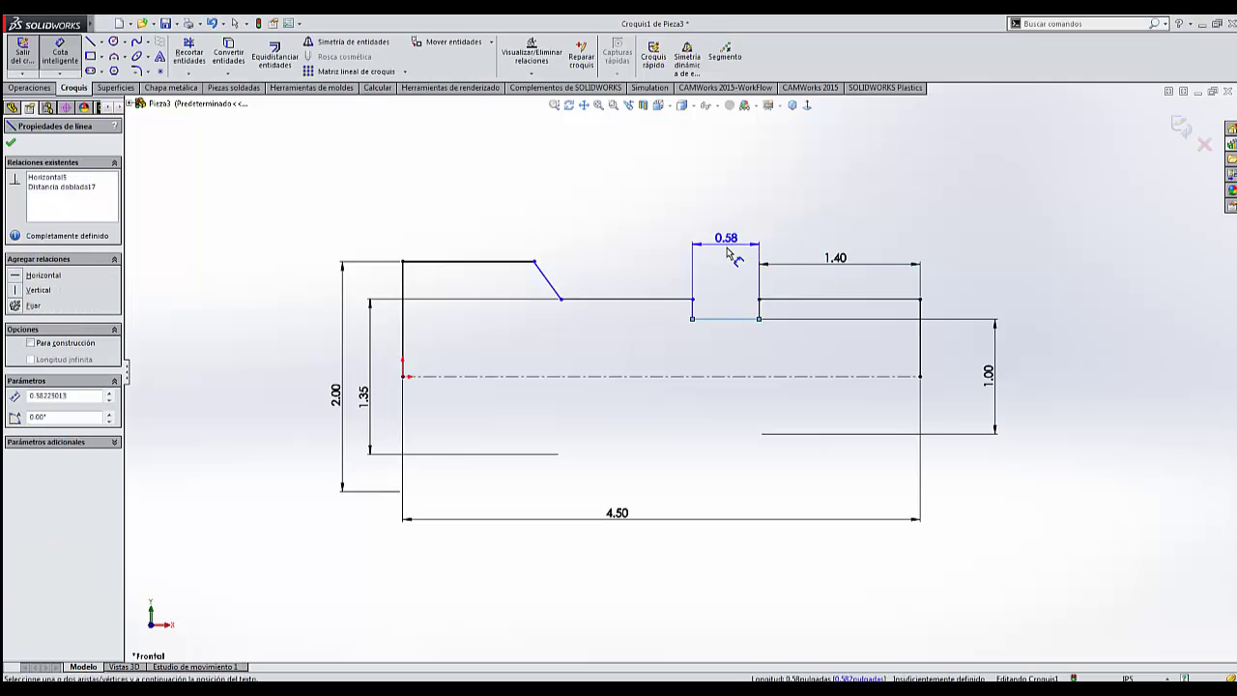
click(731, 249)
text(.5)
key(Return)
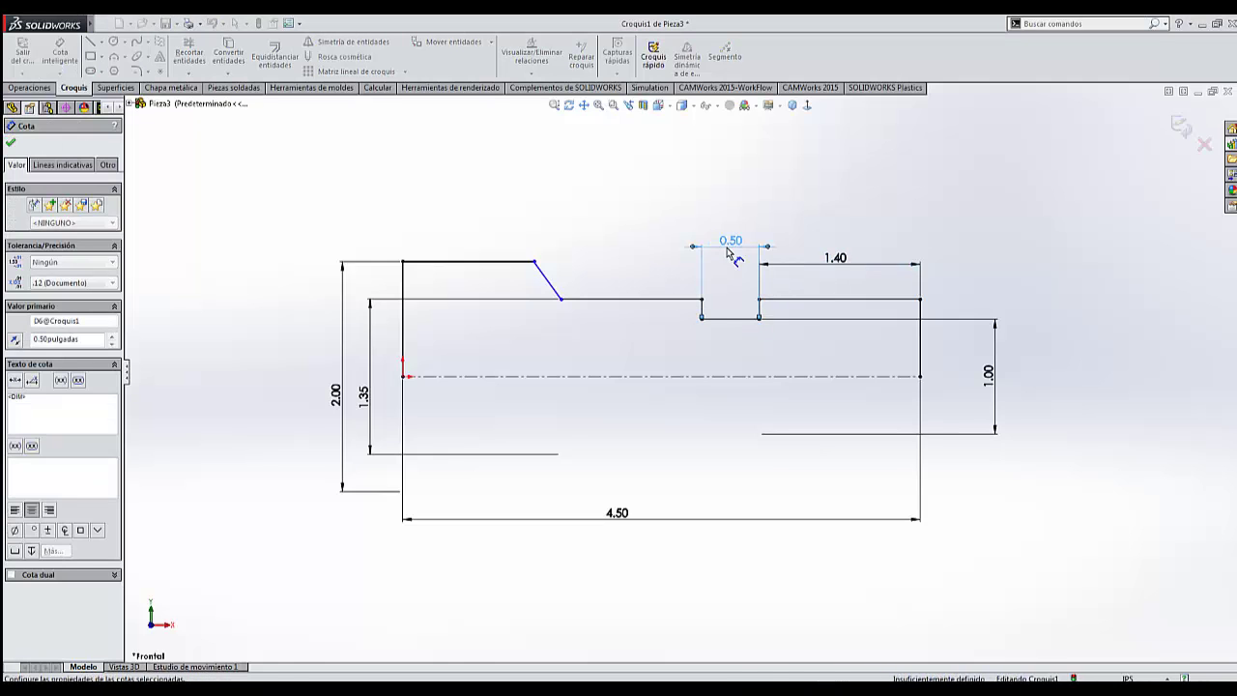
- Dimension the taper step angle at 100°
click(556, 290)
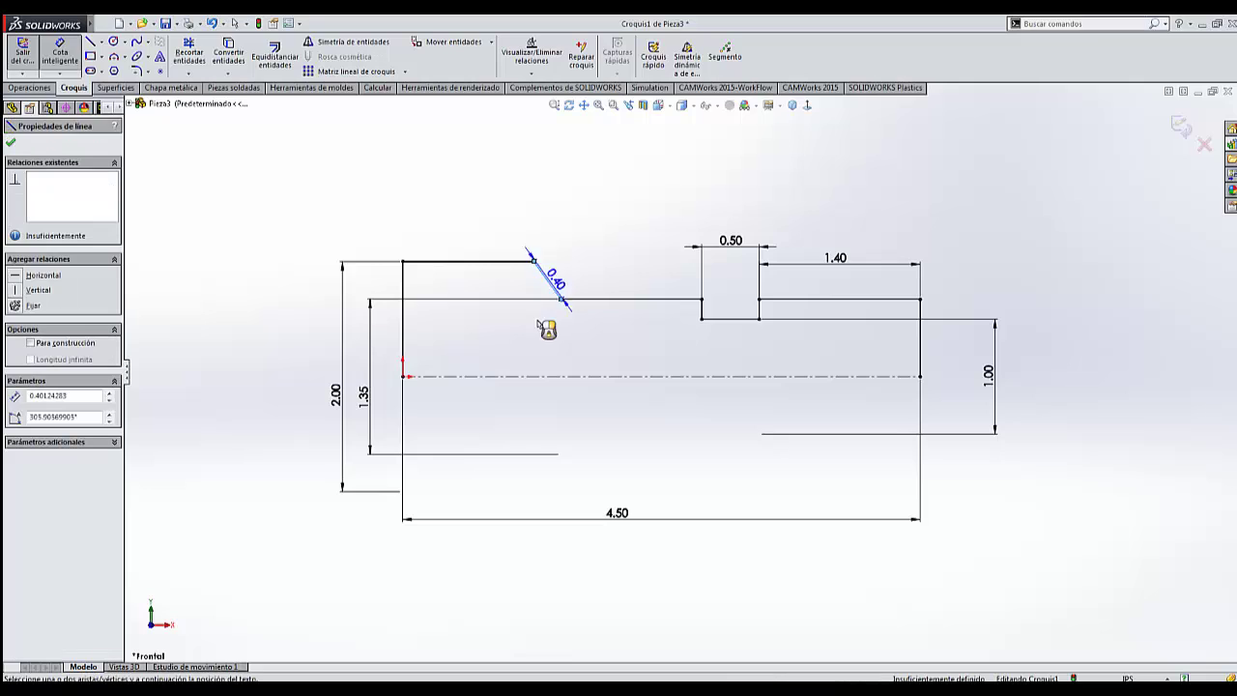
click(506, 376)
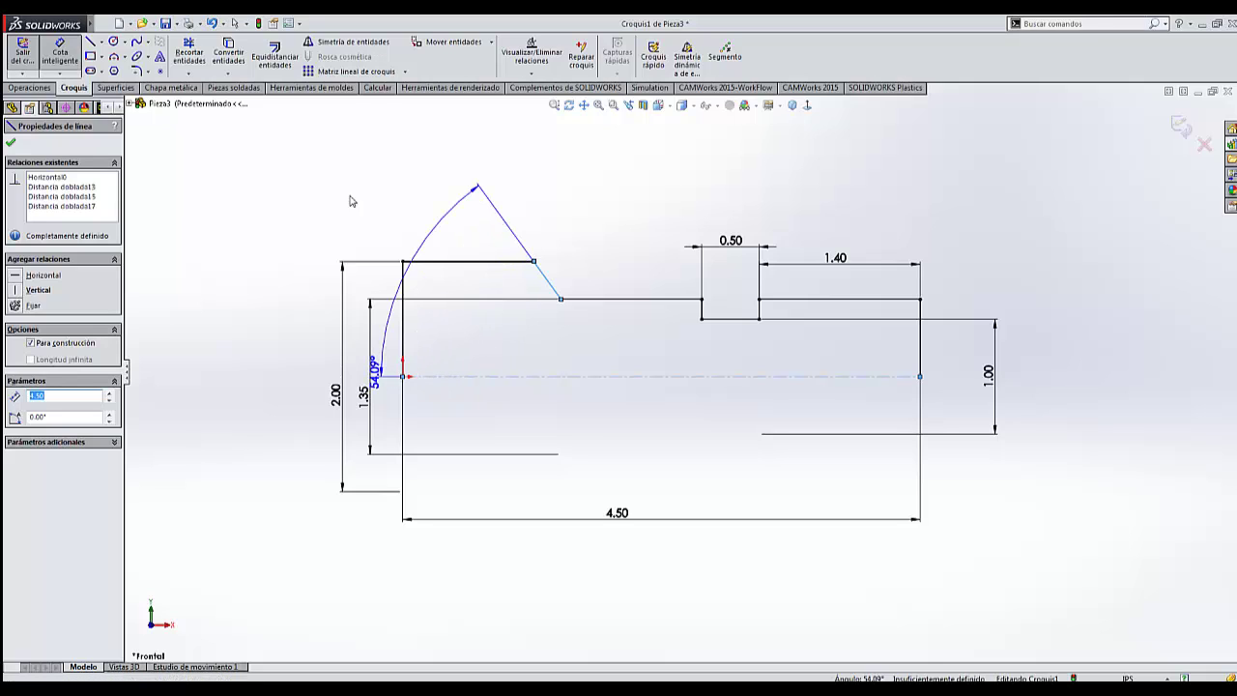
key(z)
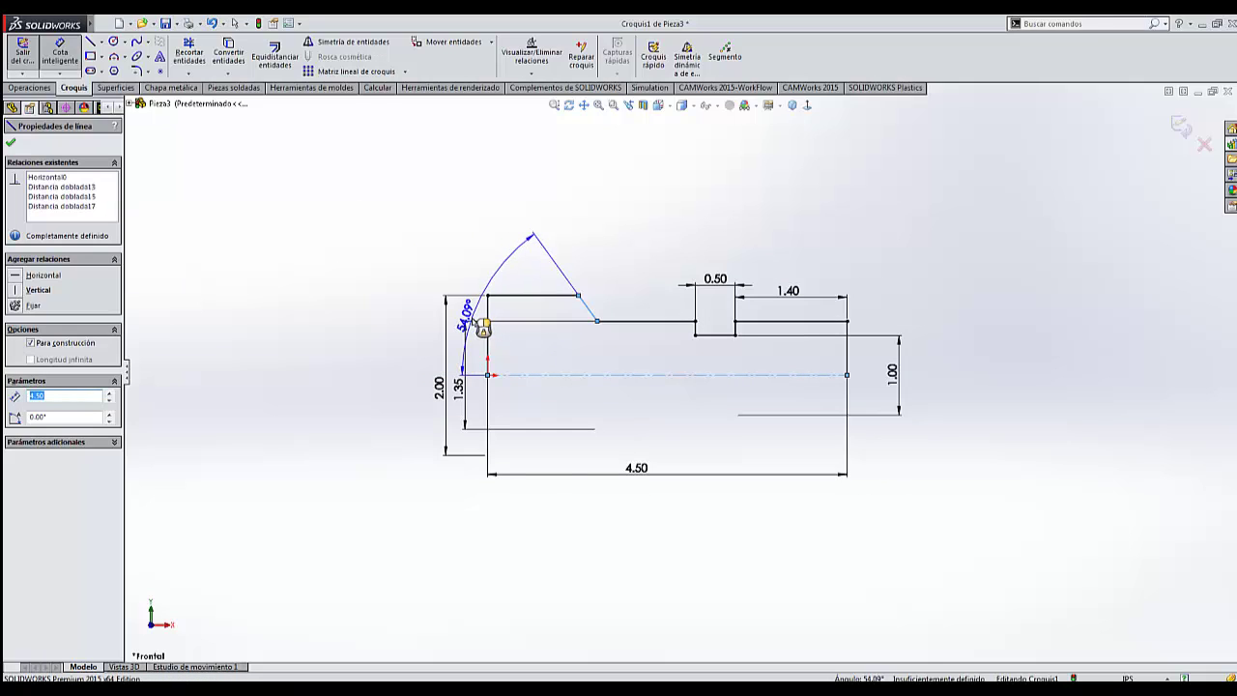
click(391, 396)
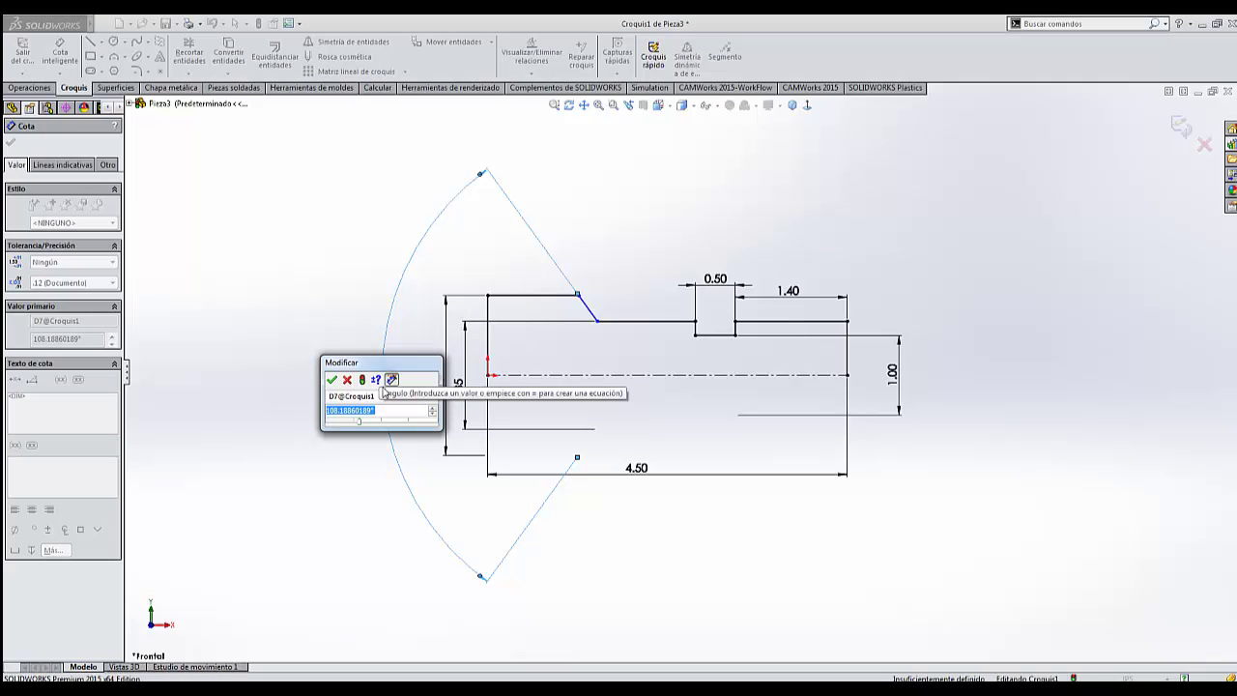
text(100)
key(Return)
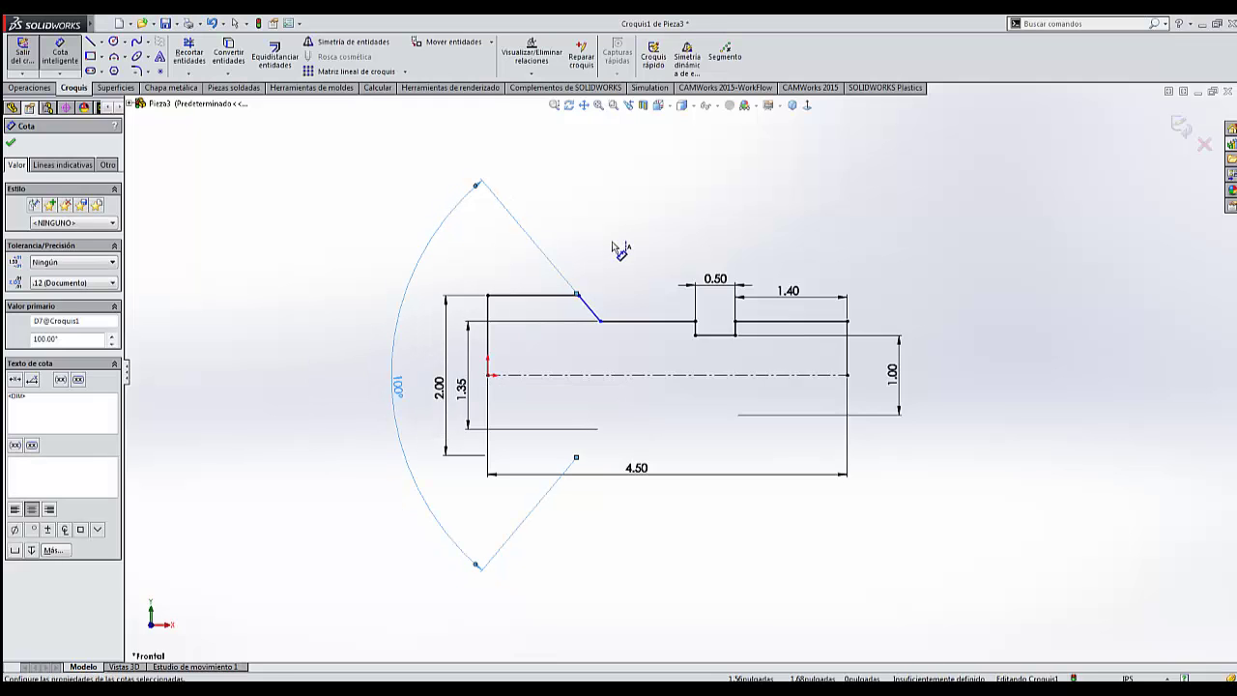
click(619, 249)
- Dimension the widest section's top length at 1.10
scroll(590, 318, up, 2)
click(547, 288)
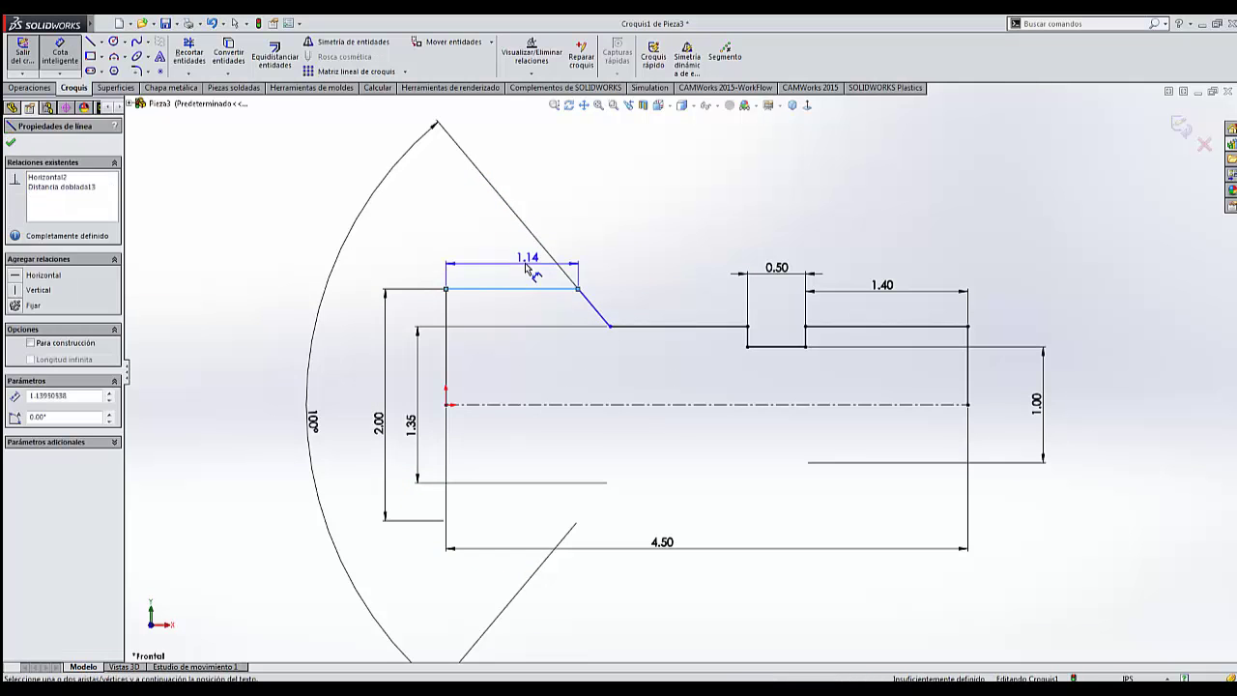
click(523, 261)
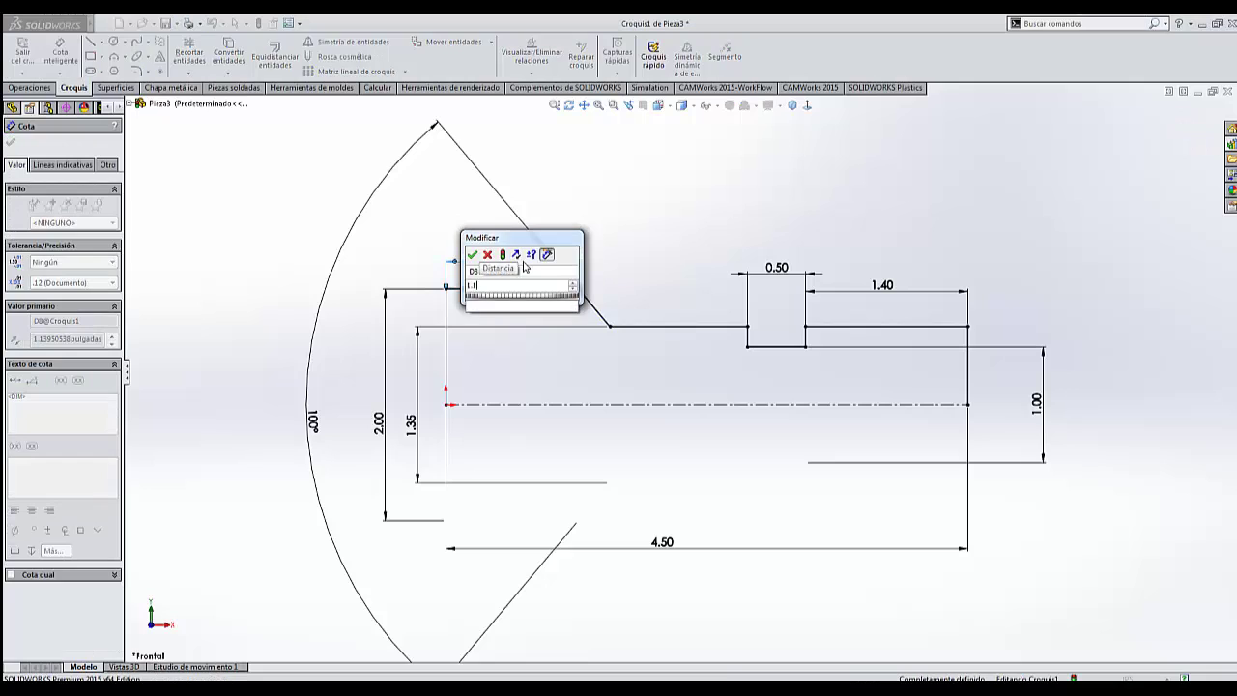
key(Return)
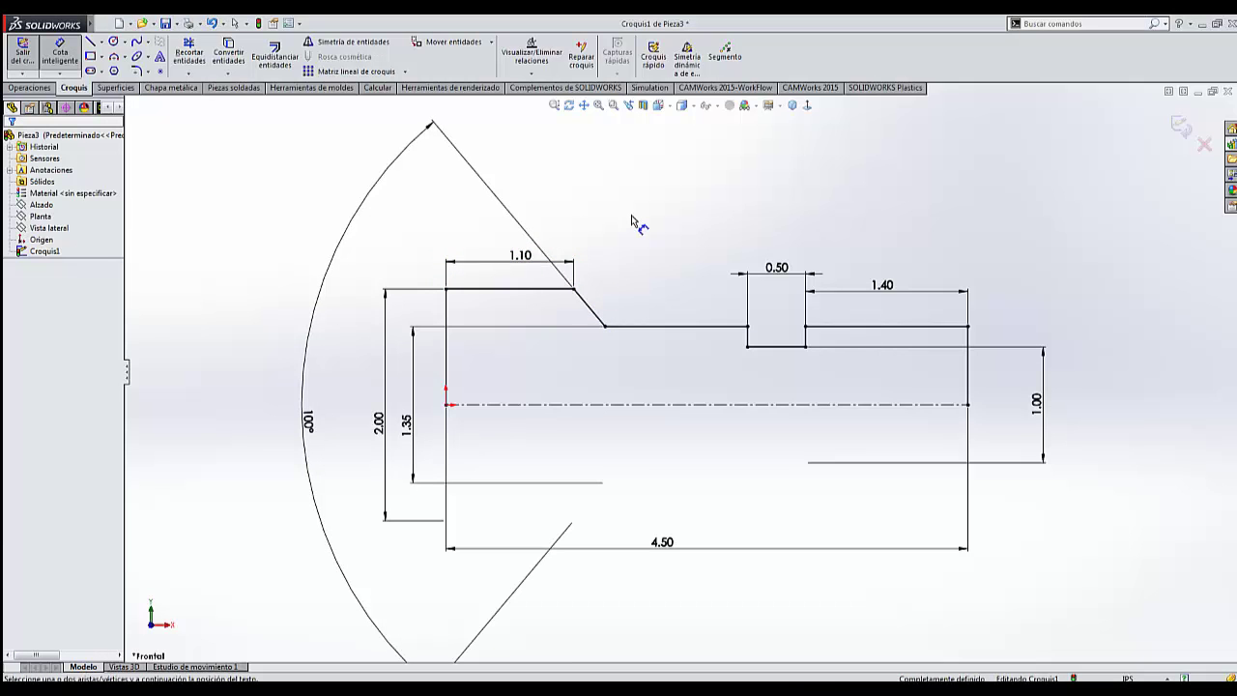
click(148, 72)
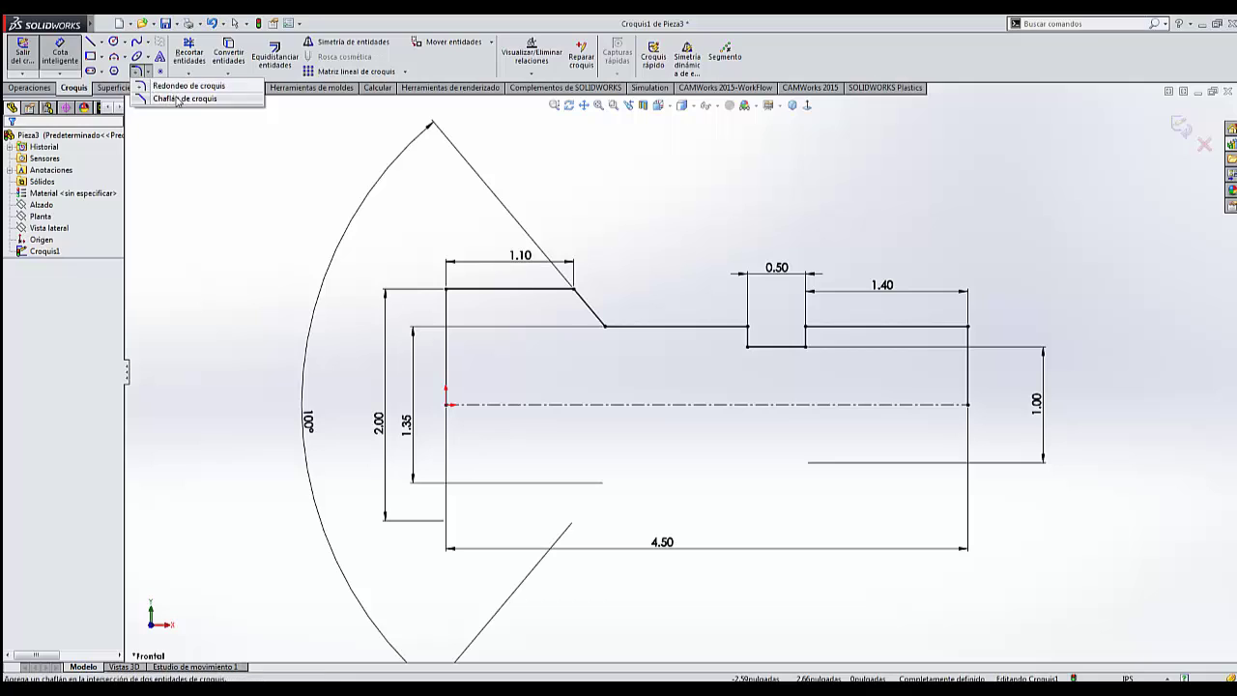
- Chamfer the right-end outer corner at 0.25 equal distance, replacing an oversized 0.39 chamfer
click(184, 99)
click(969, 327)
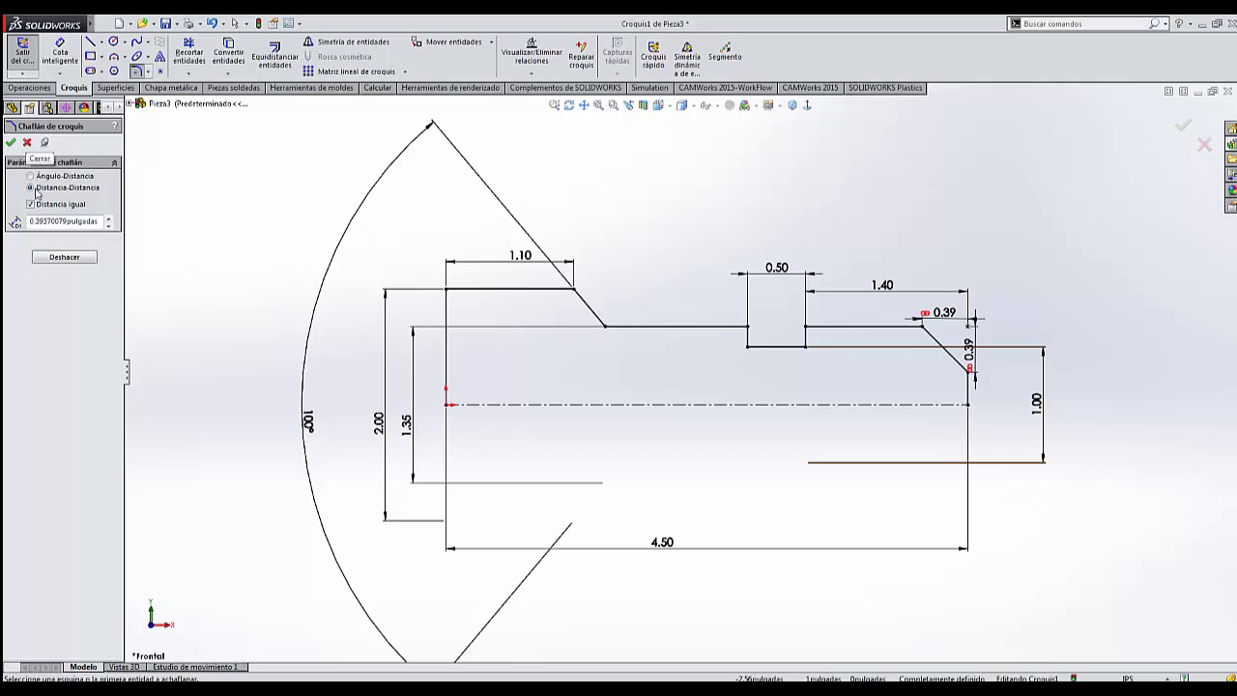
click(63, 260)
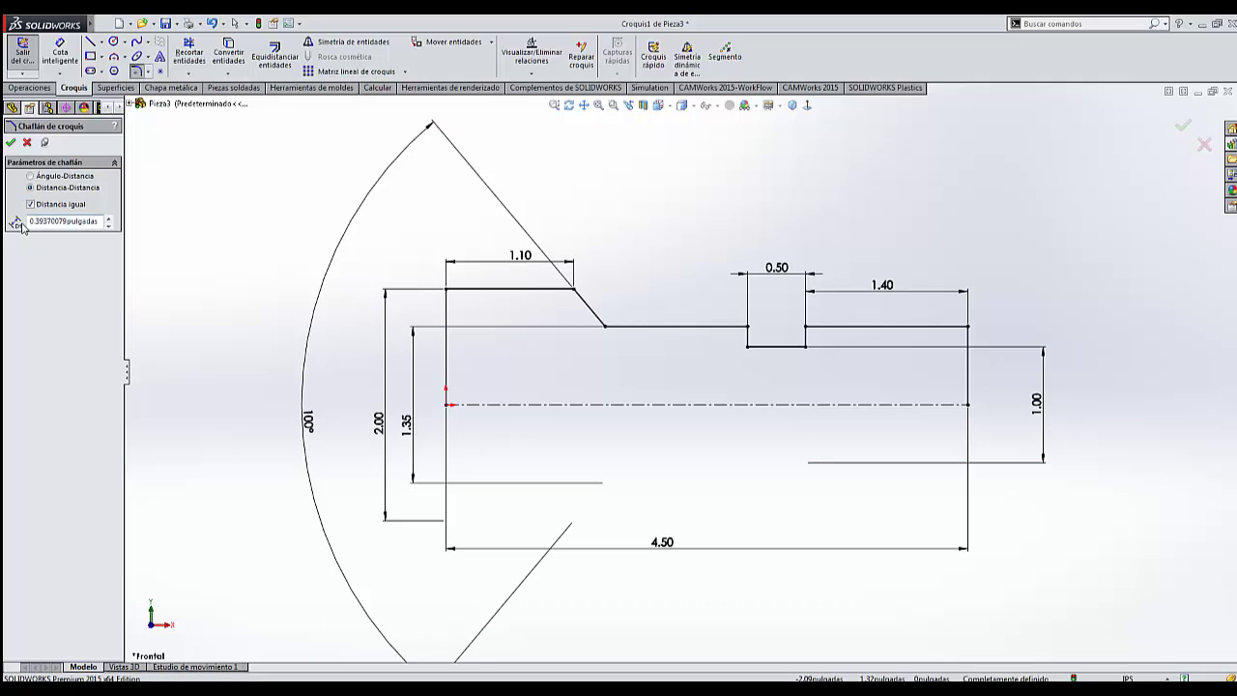
text(.25)
click(967, 327)
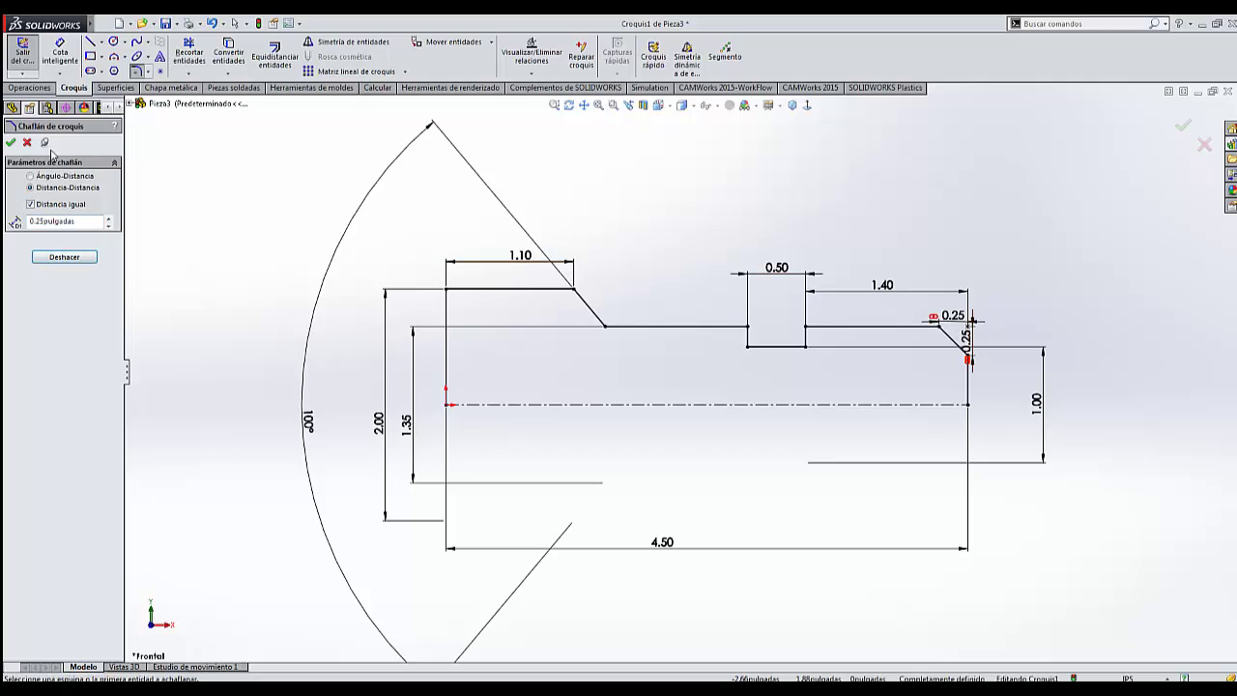
click(9, 142)
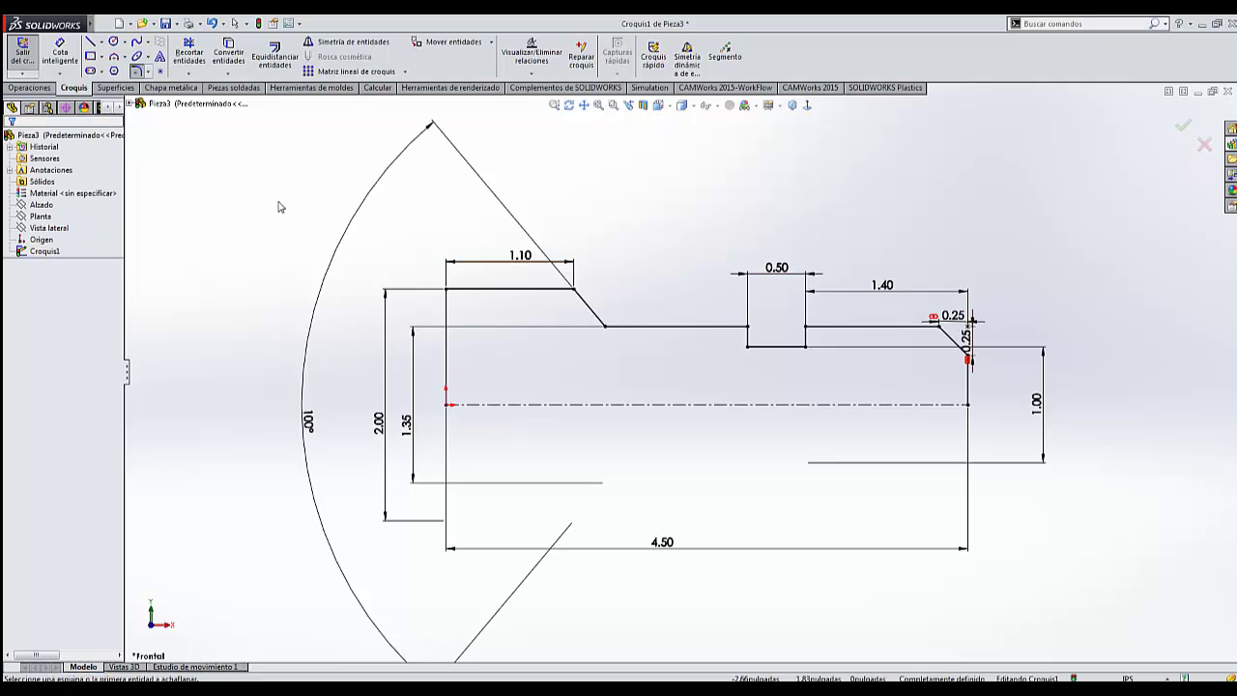
click(42, 87)
- Revolve the profile 360° about the centreline, letting SOLIDWORKS close the sketch
click(82, 56)
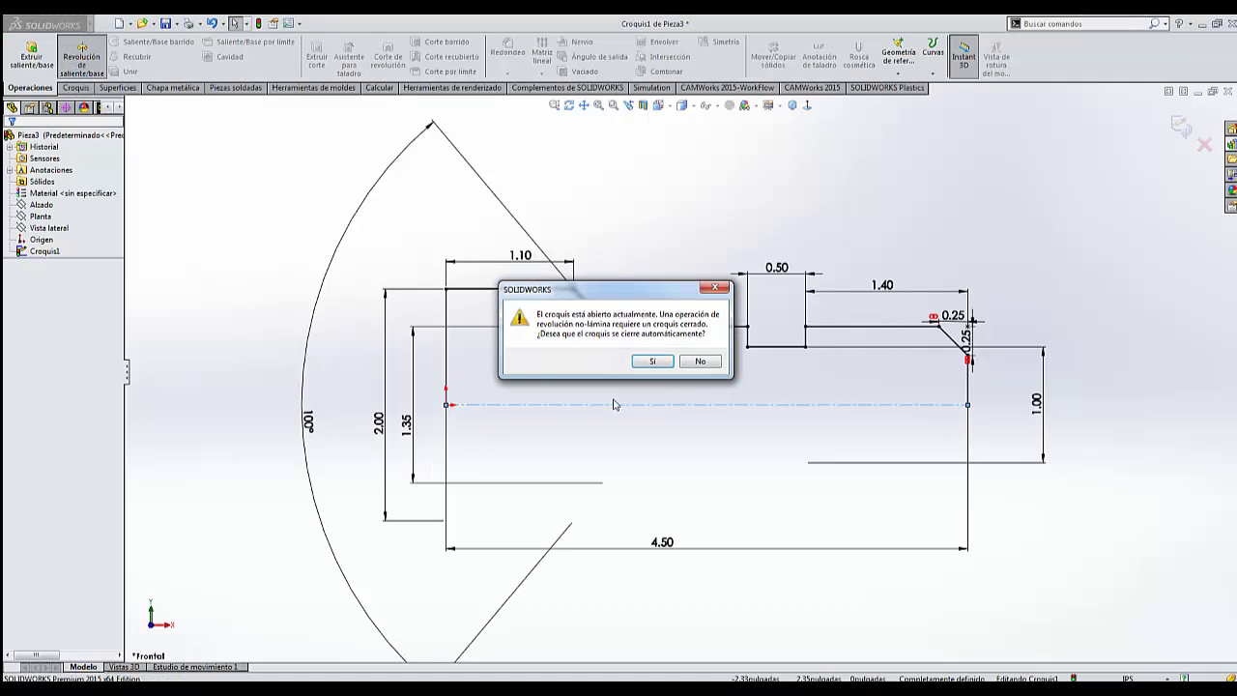
click(652, 362)
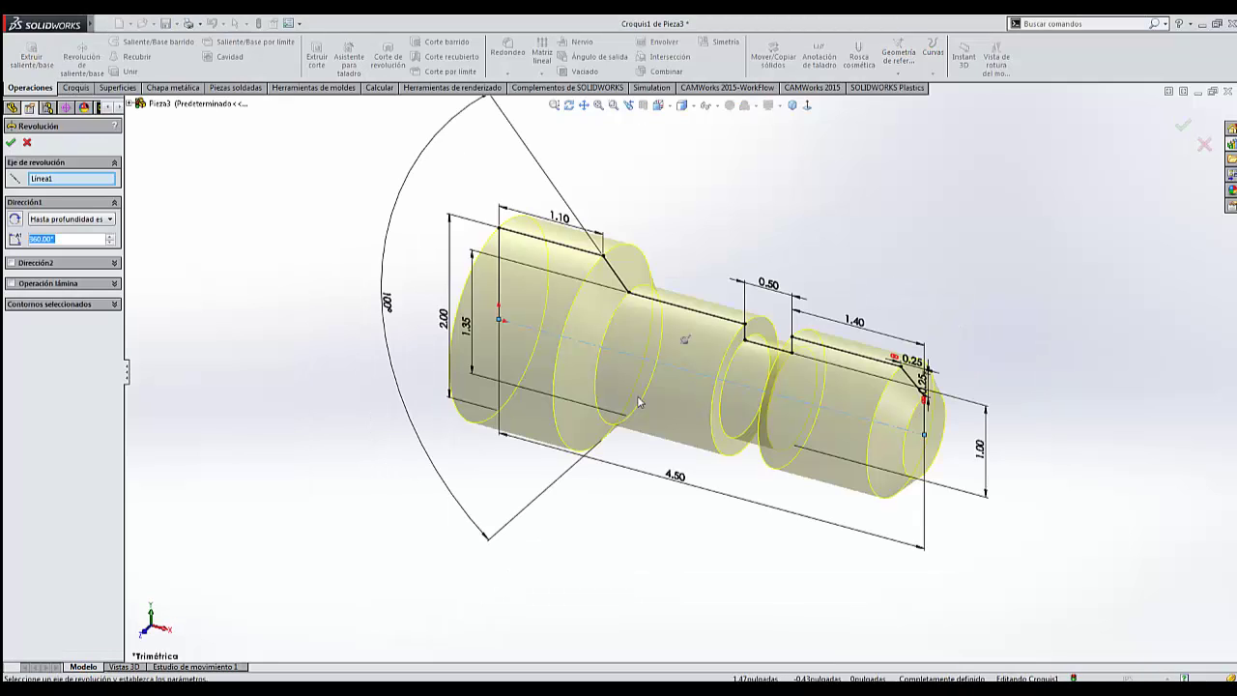
click(14, 143)
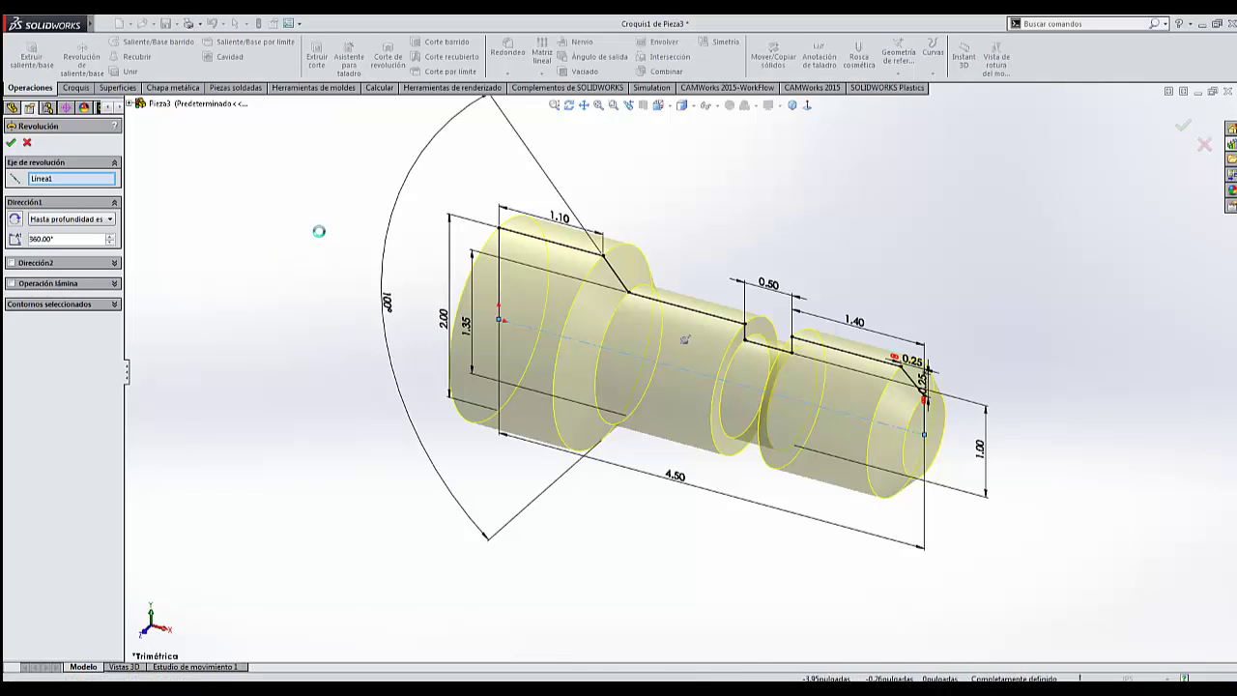